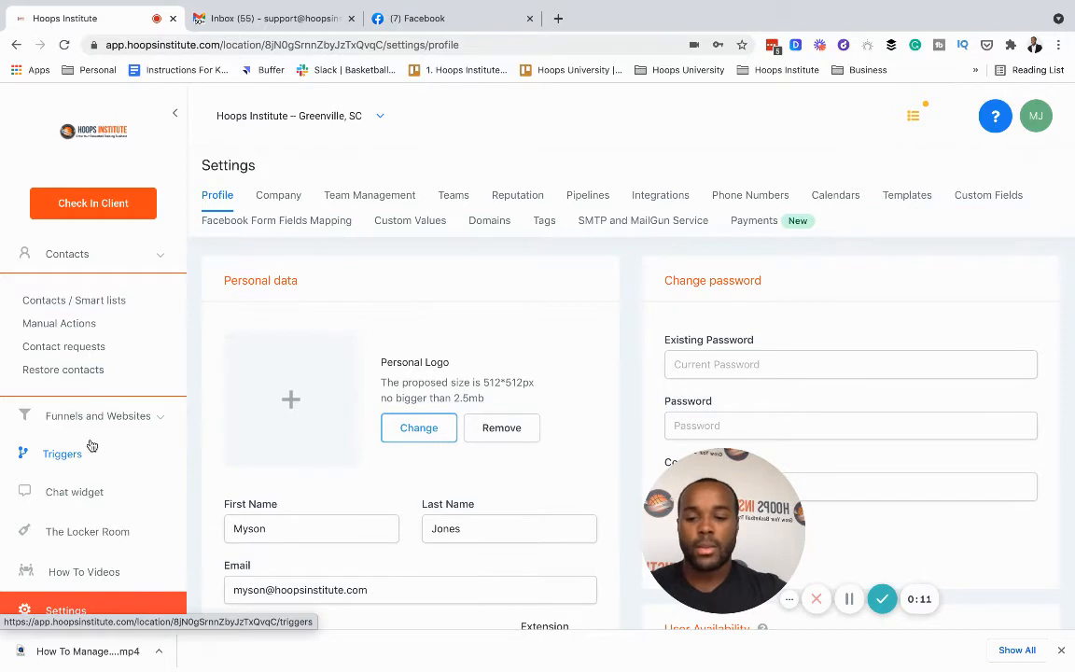
- Open The PLAYBOOK Demo calendar for editing from the calendar settings
left_click(1060, 650)
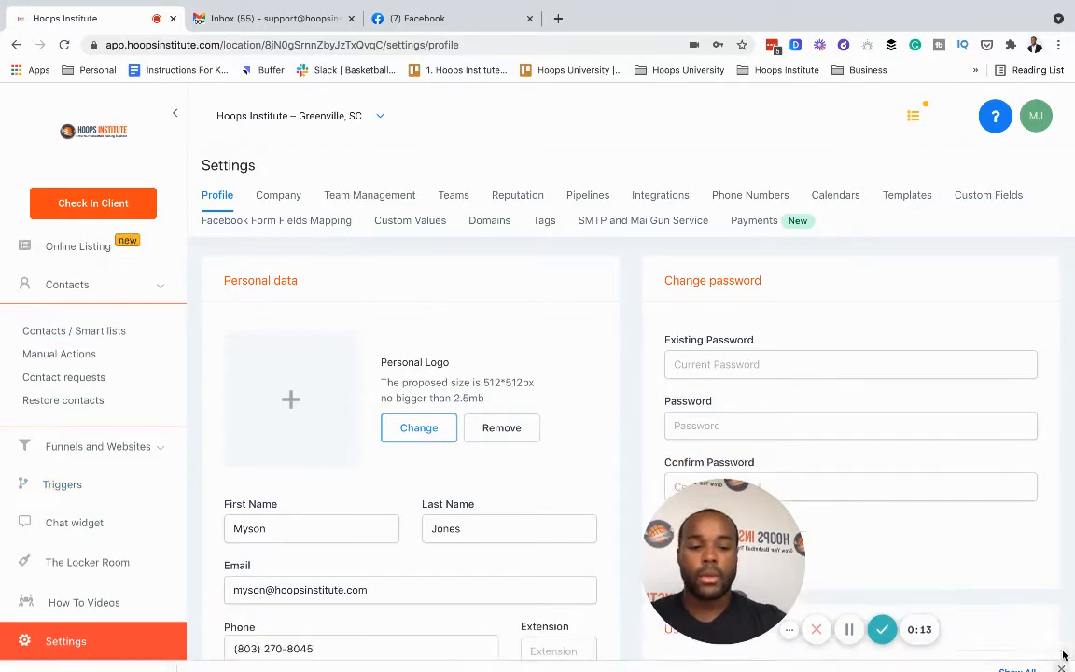
left_click(823, 196)
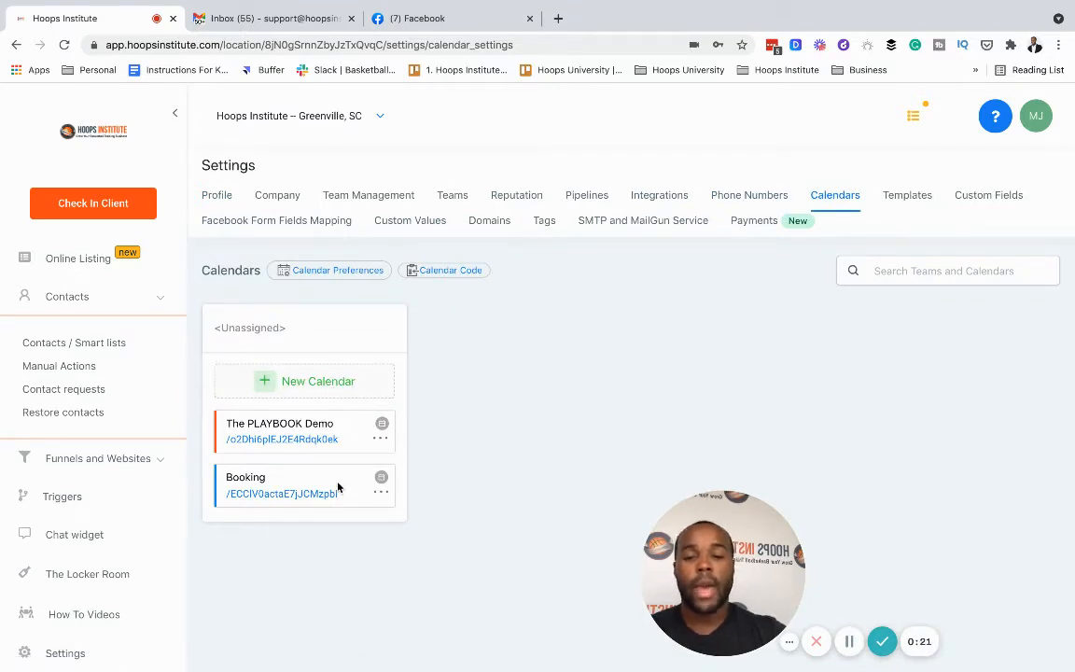
left_click(384, 438)
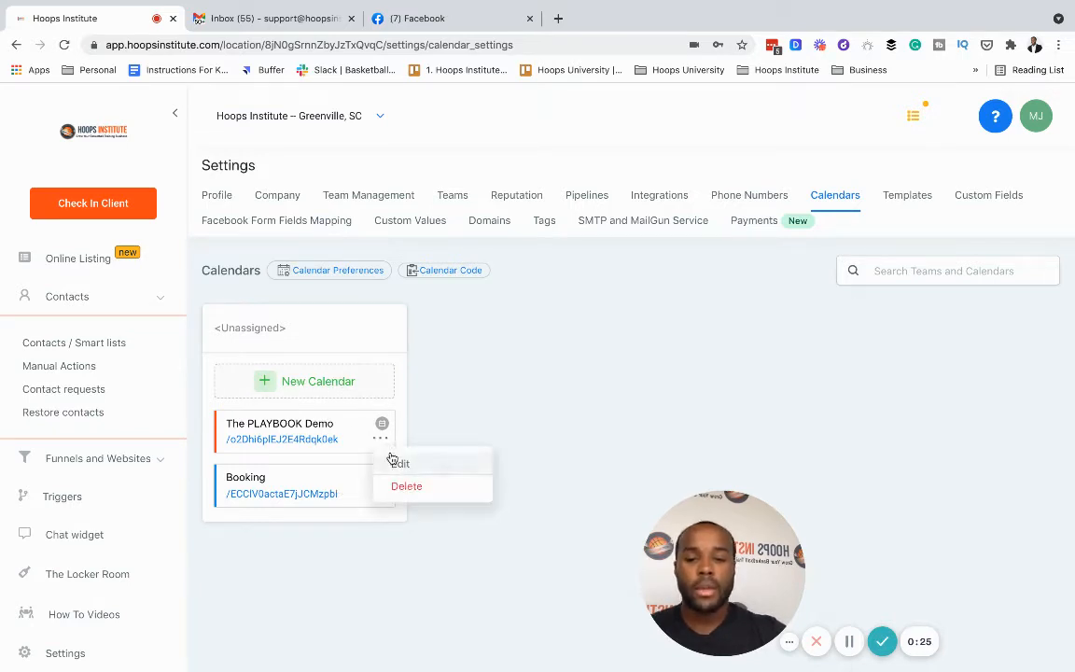
left_click(392, 460)
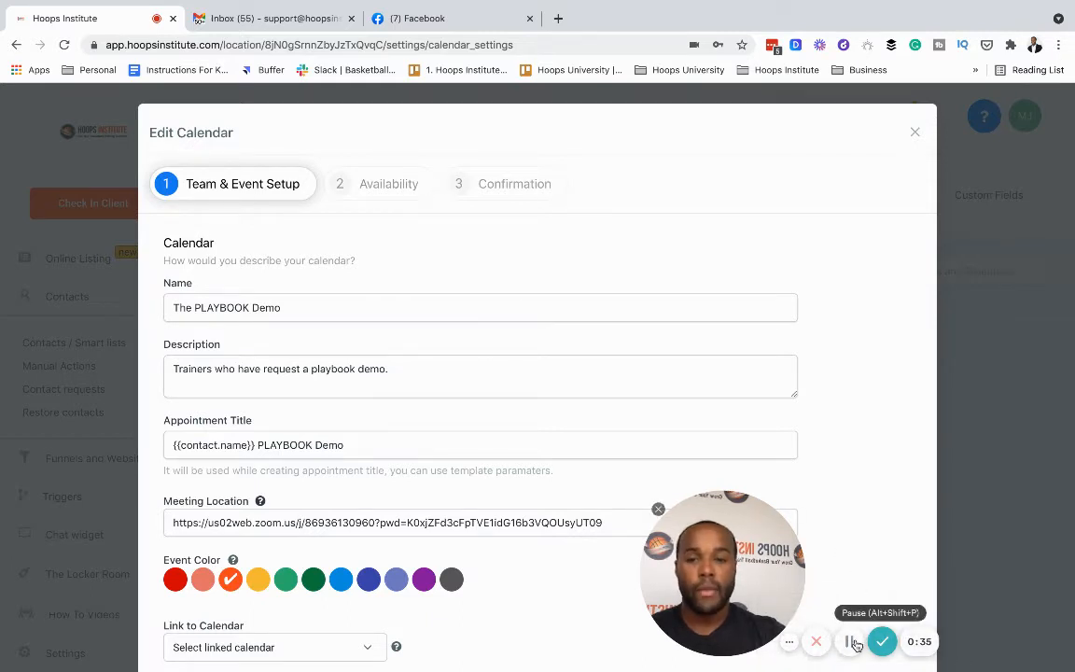
- Review the calendar's name, description, appointment title with its contact name parameter, and meeting location link
scroll(744, 379, "down", 1)
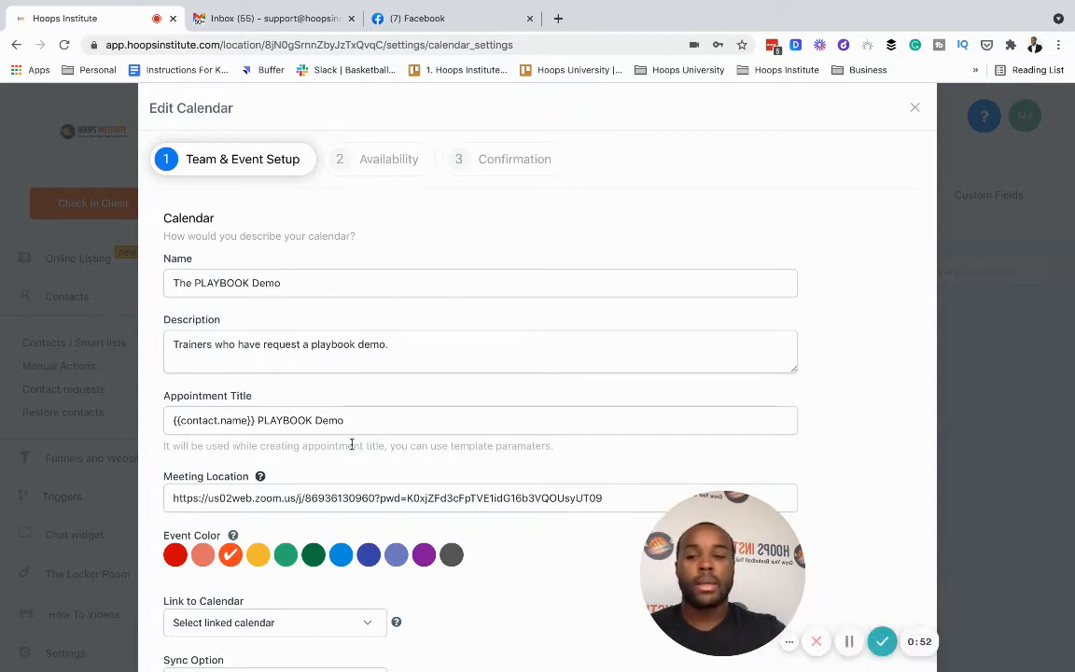
scroll(336, 420, "down", 1)
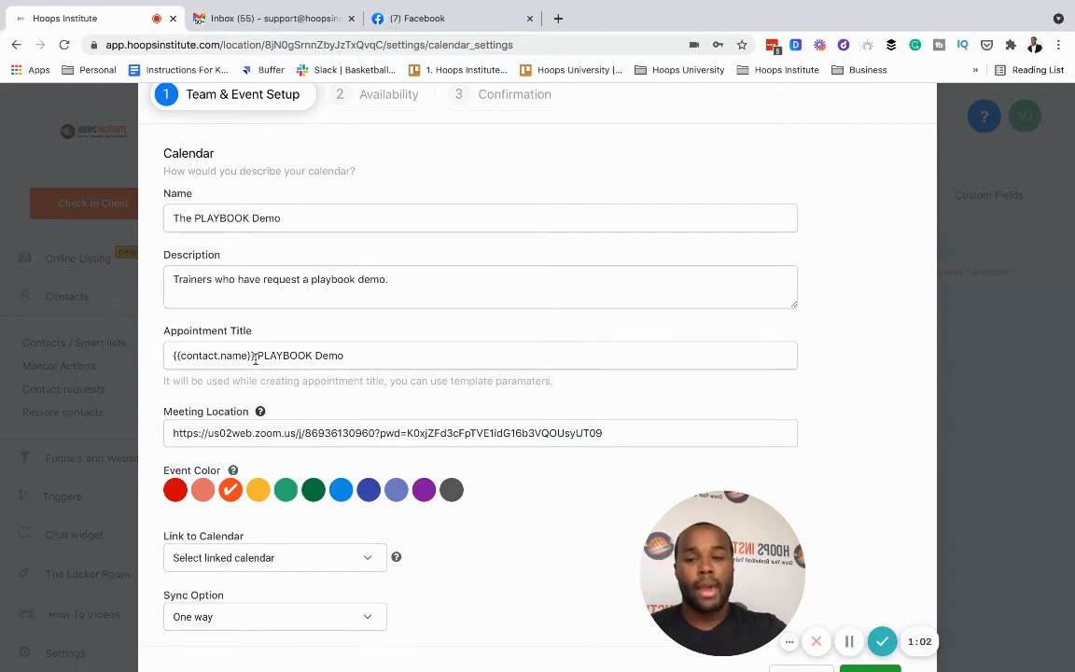
left_click_drag(256, 356, 164, 356)
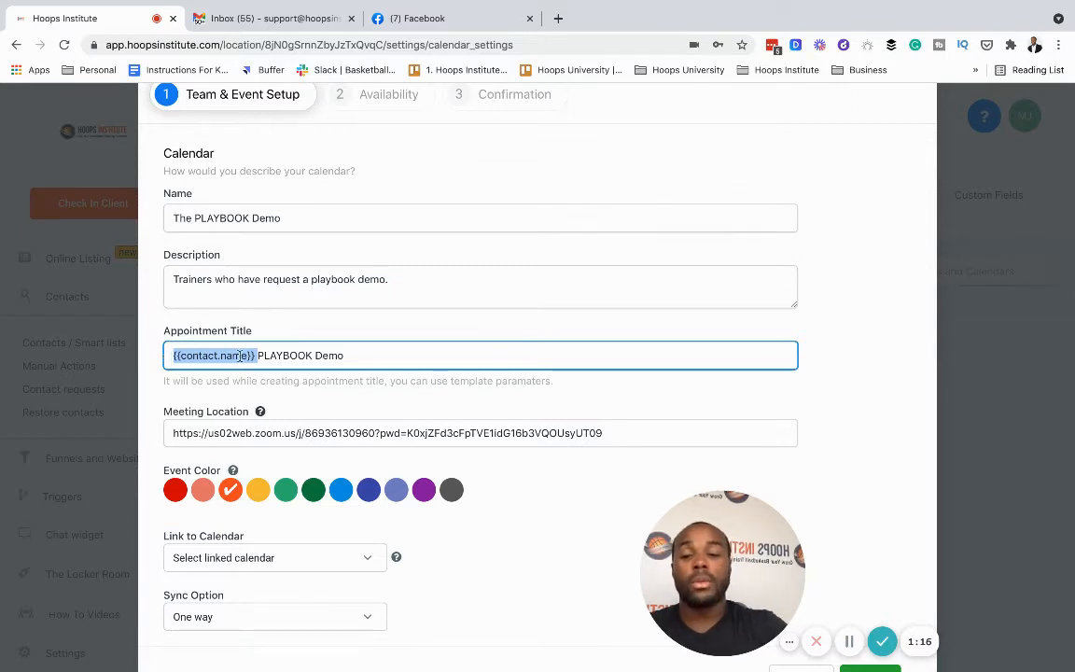
left_click(354, 355)
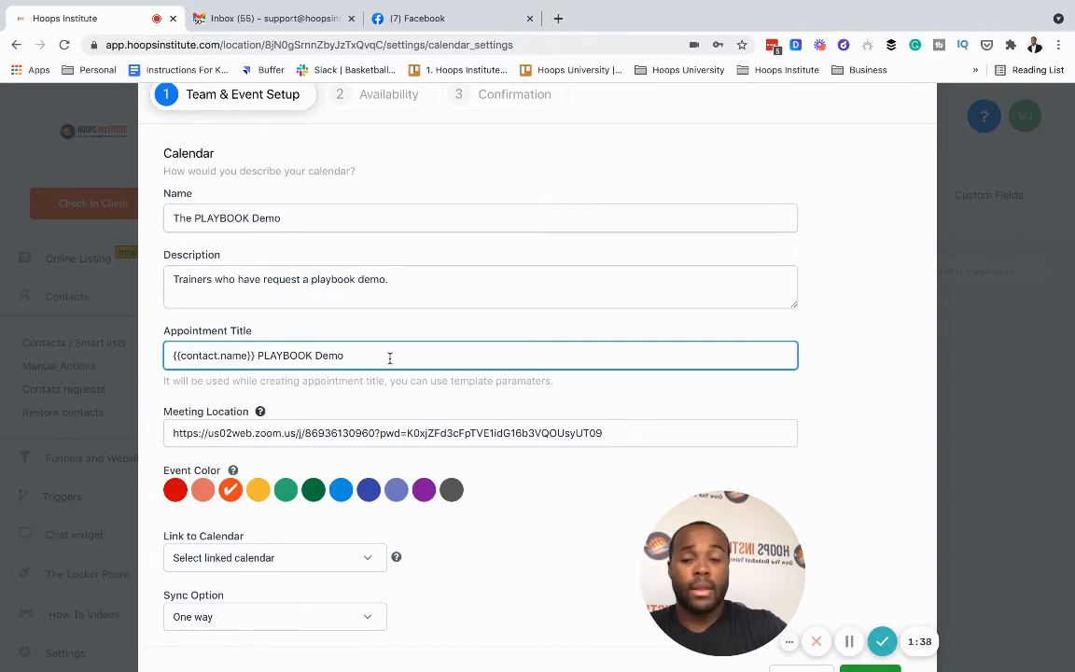
triple_click(279, 432)
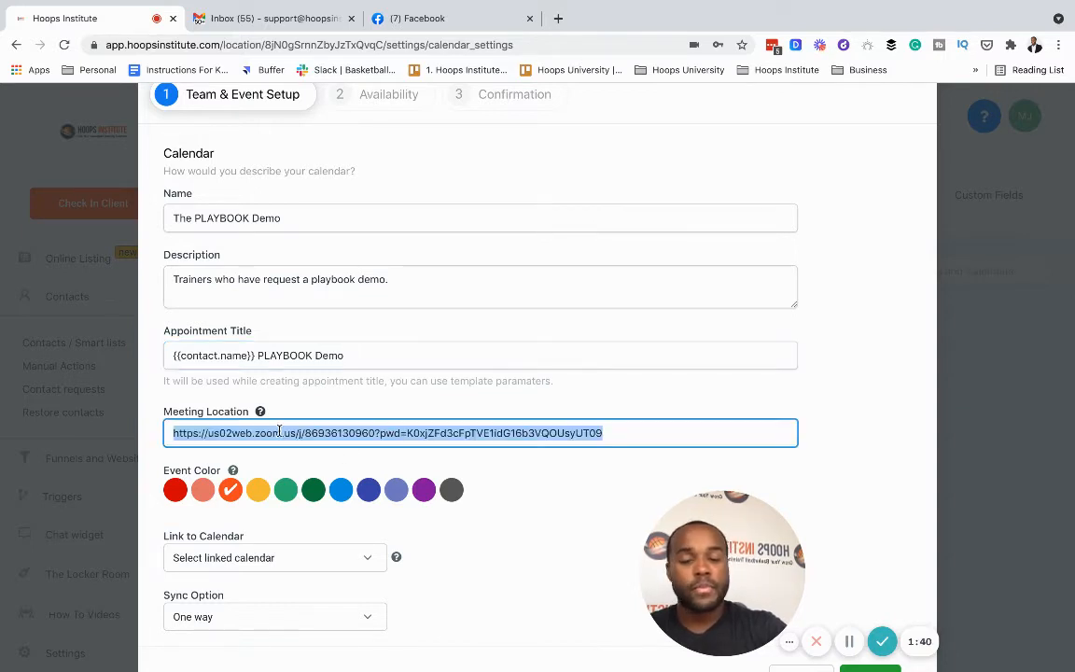
mouse_move(262, 415)
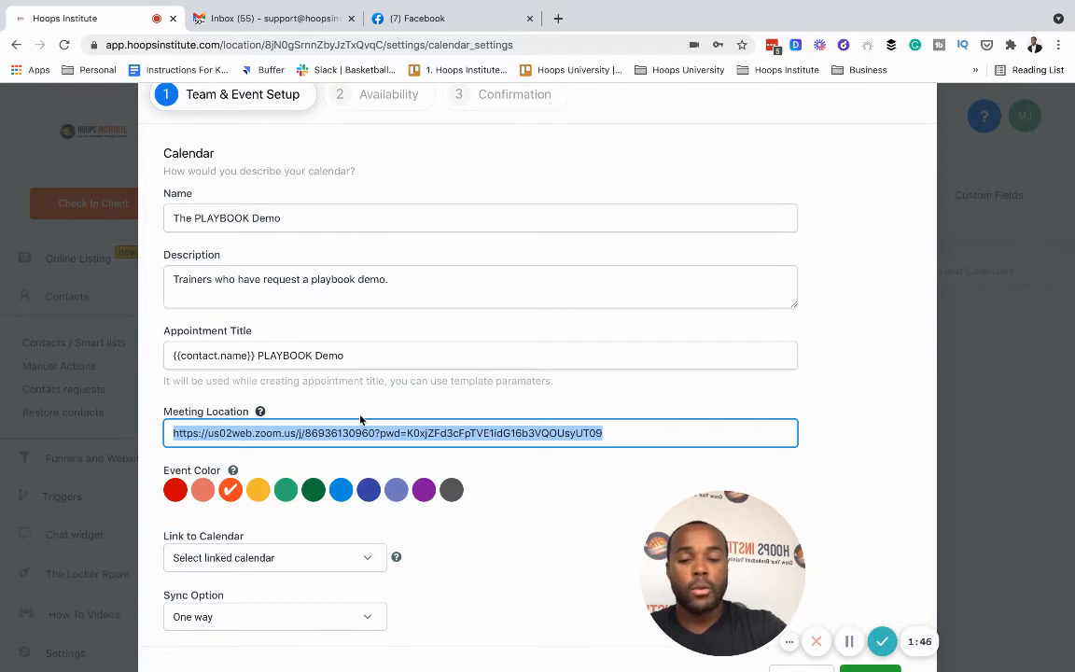
left_click(394, 357)
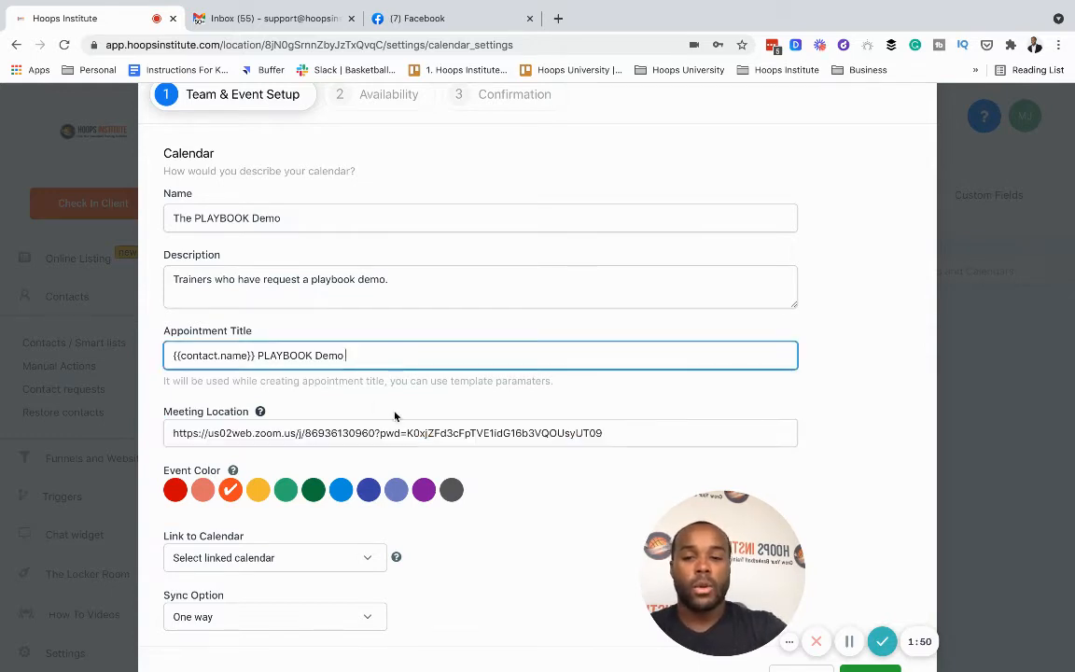
triple_click(375, 435)
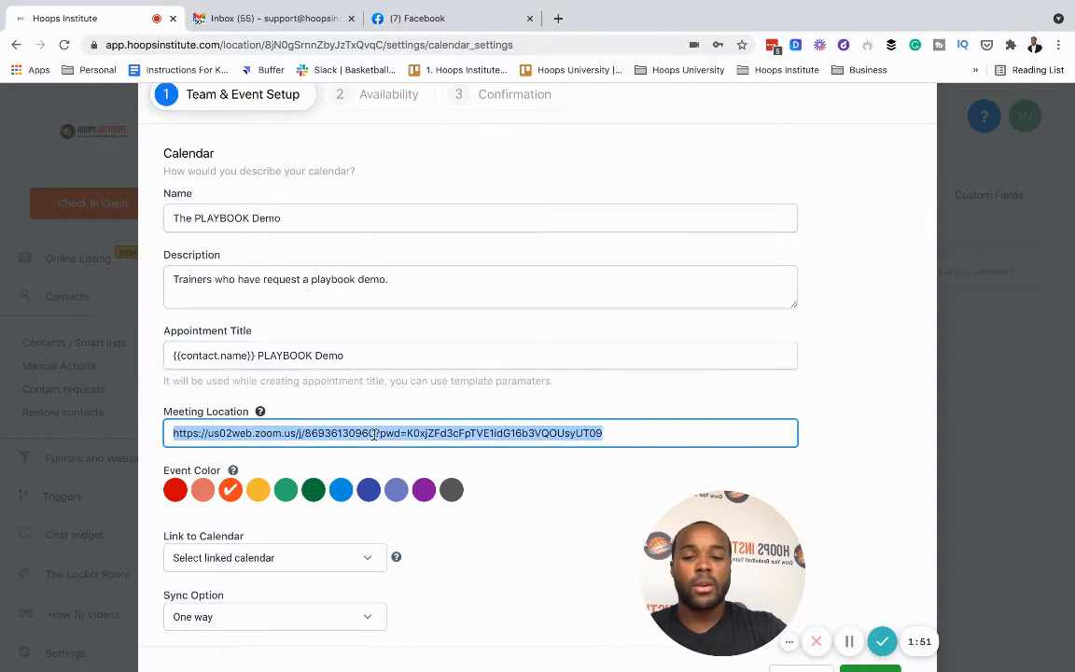
left_click(376, 359)
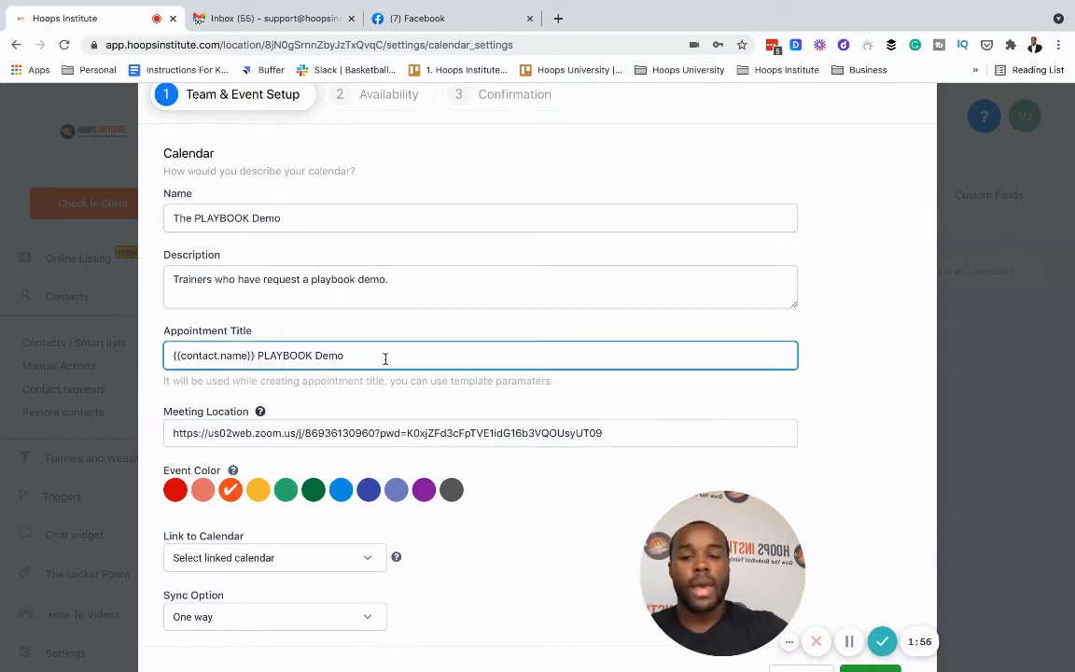
- Check which calendar services can be chosen under Link to Calendar, leaving the selection as it is
scroll(380, 358, "down", 1)
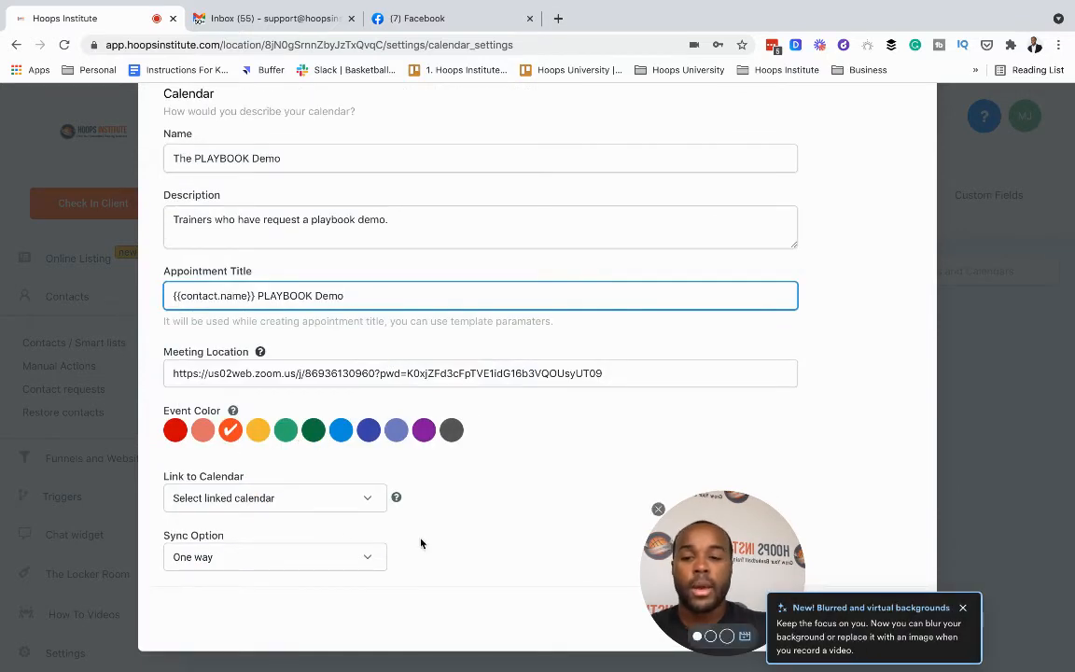
left_click(266, 498)
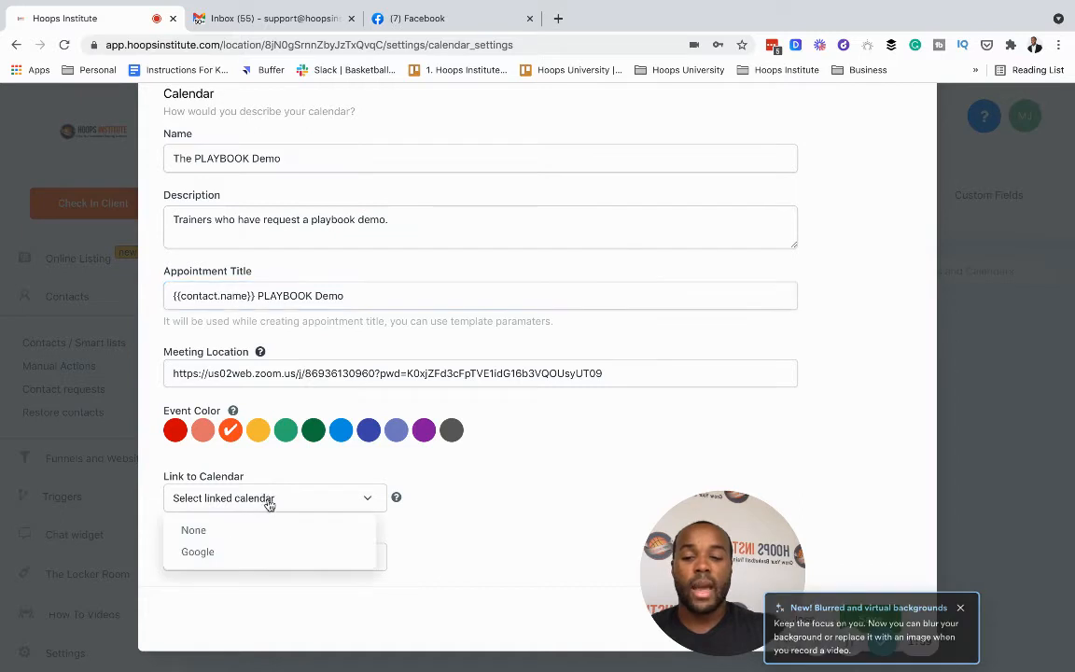
left_click(487, 485)
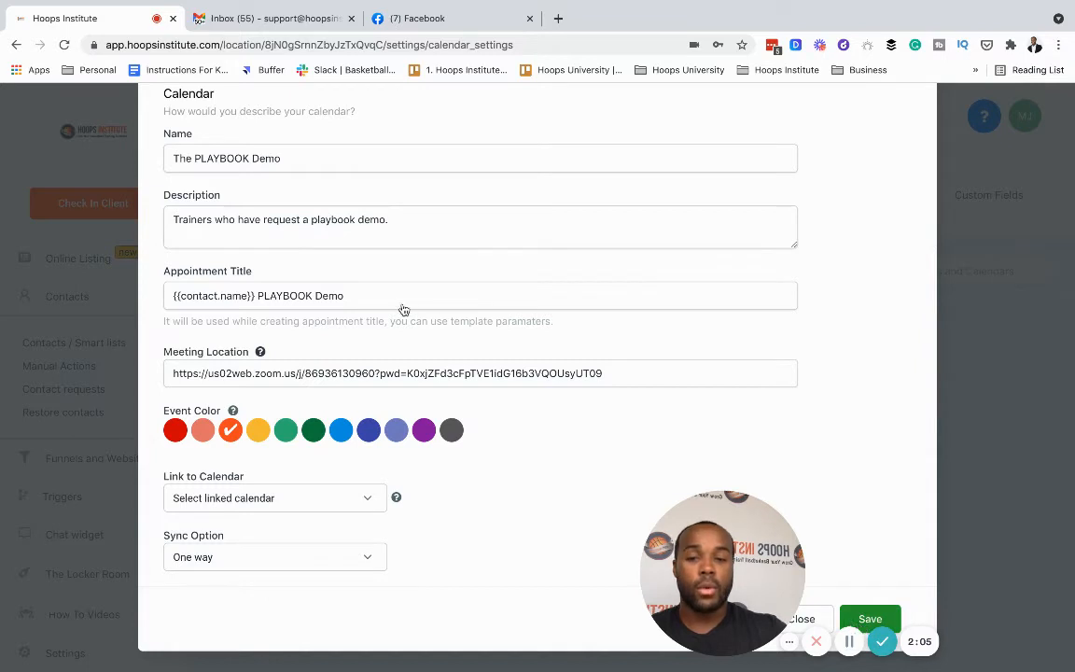
- In the calendar's Availability settings, set Appointments Per Day to 24
scroll(402, 303, "up", 3)
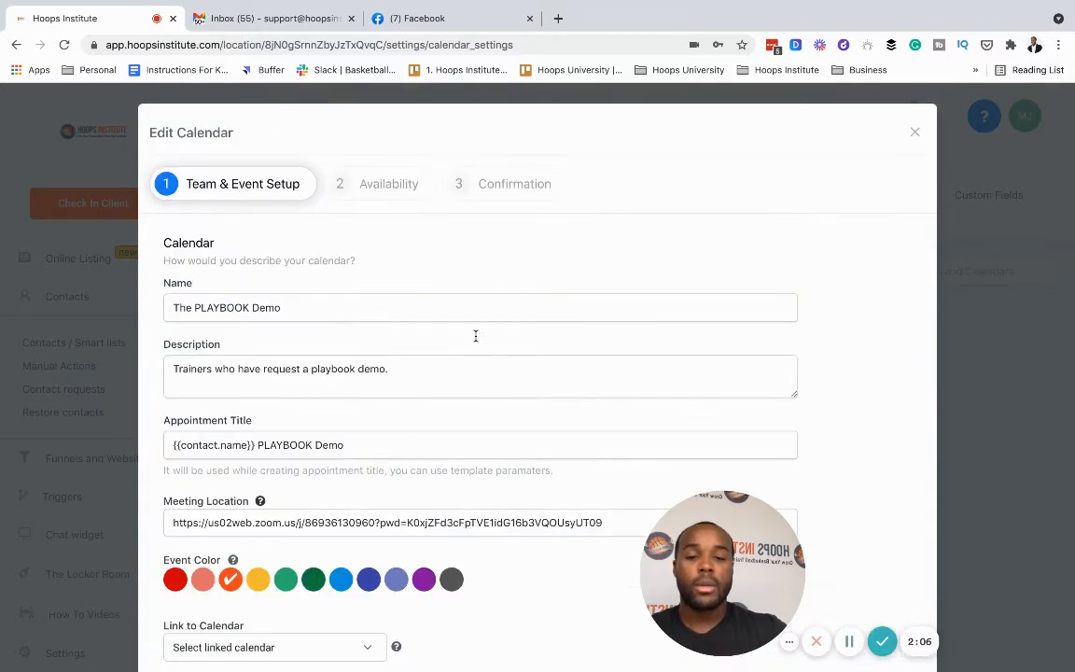
left_click(376, 191)
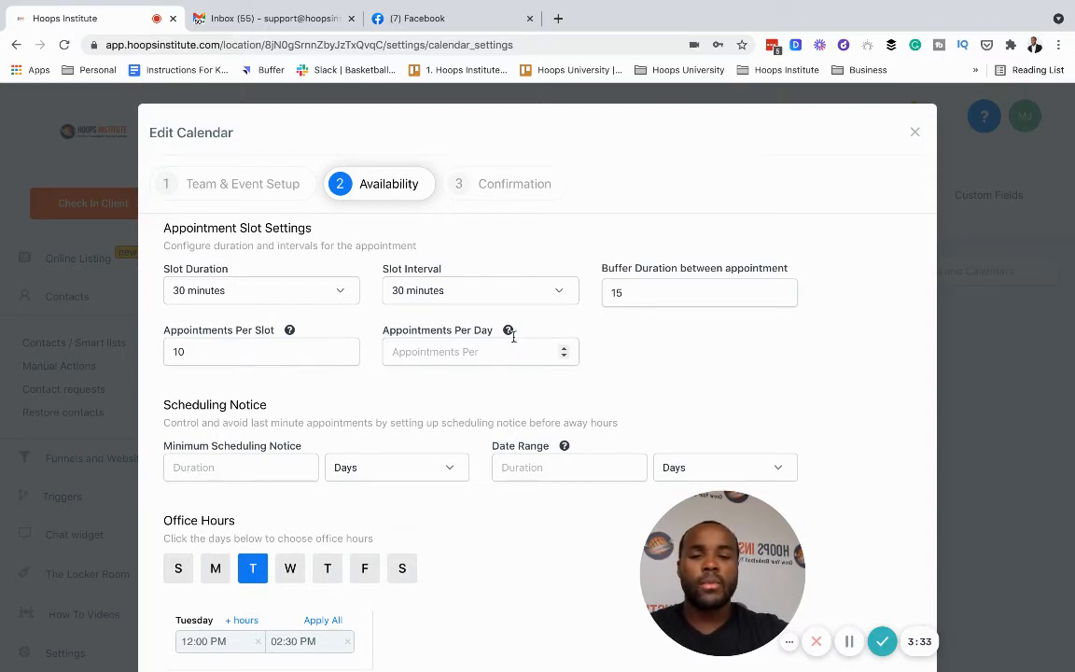
mouse_move(510, 337)
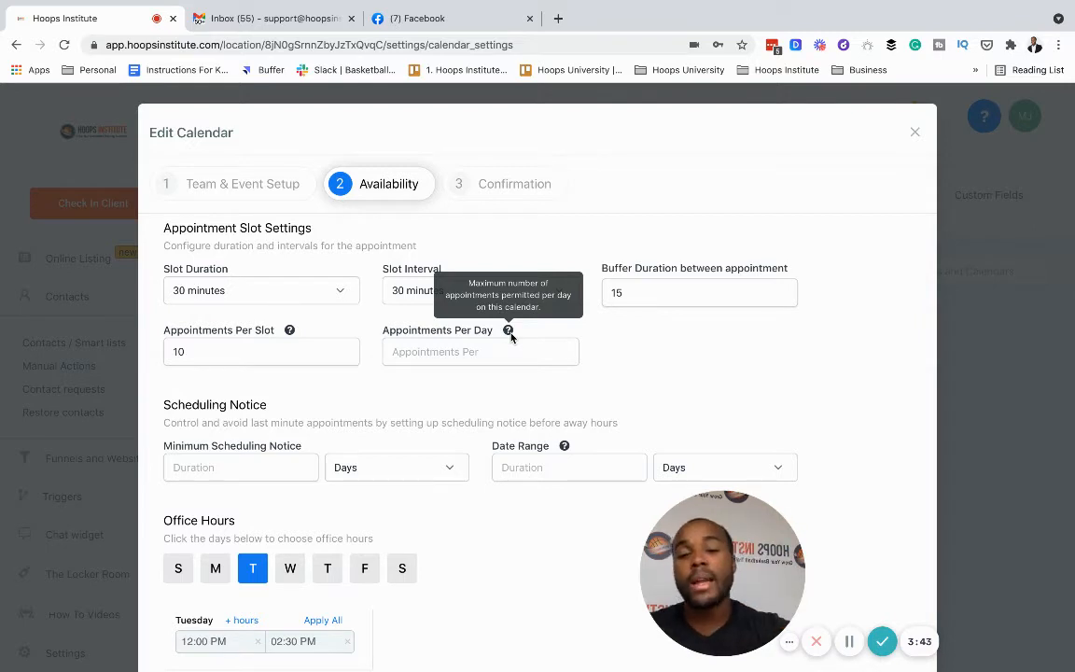
left_click(507, 345)
type("50")
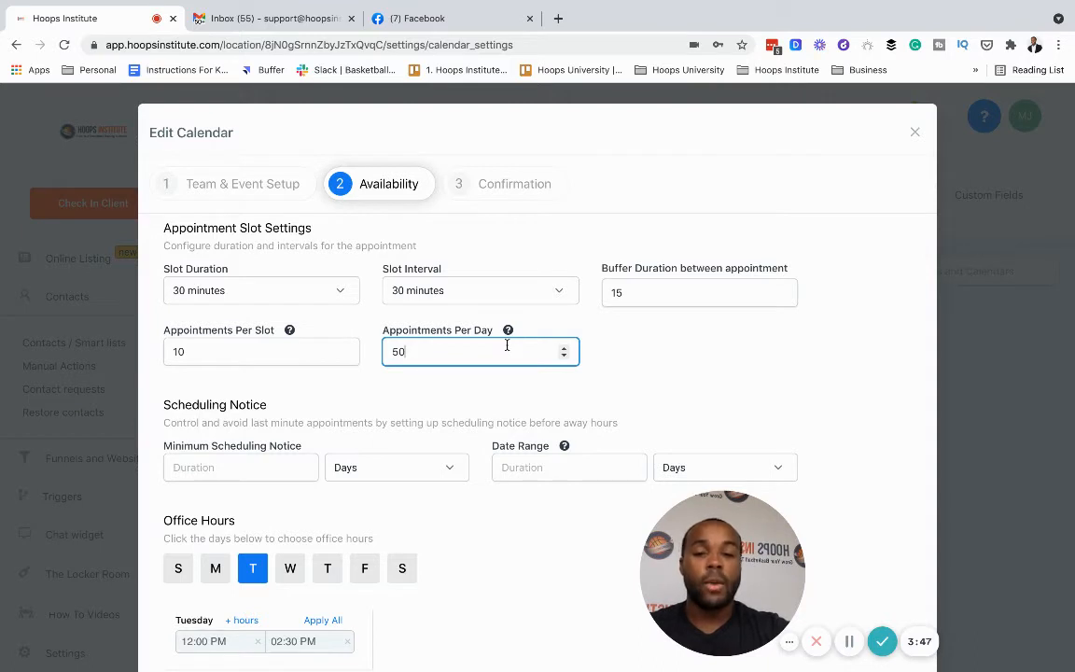
key("BackSpace")
key("BackSpace")
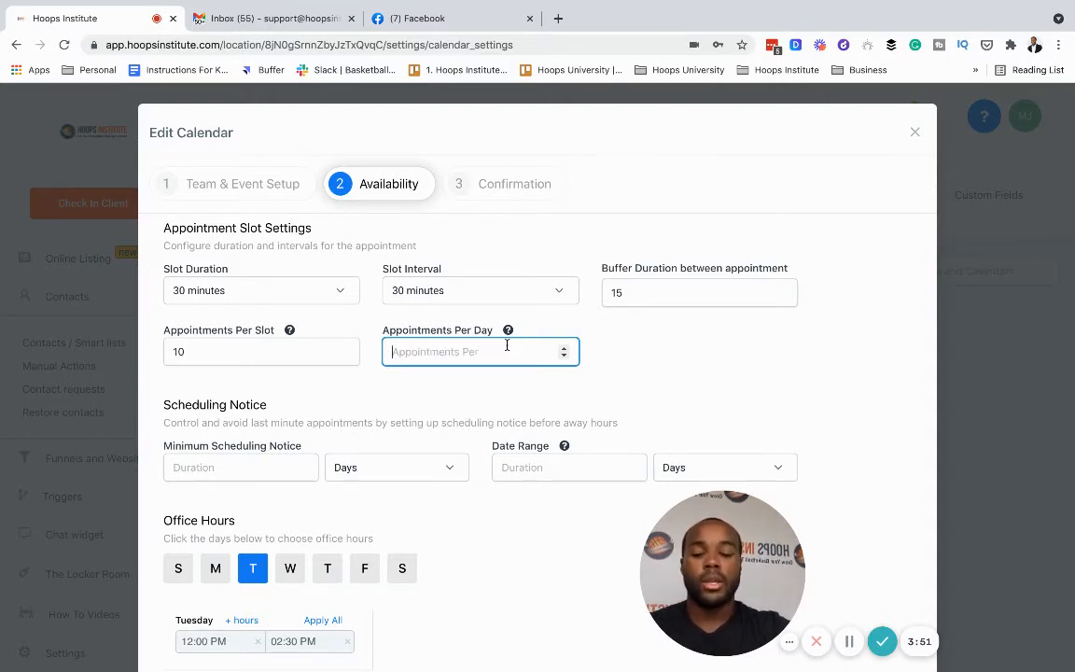
type("24")
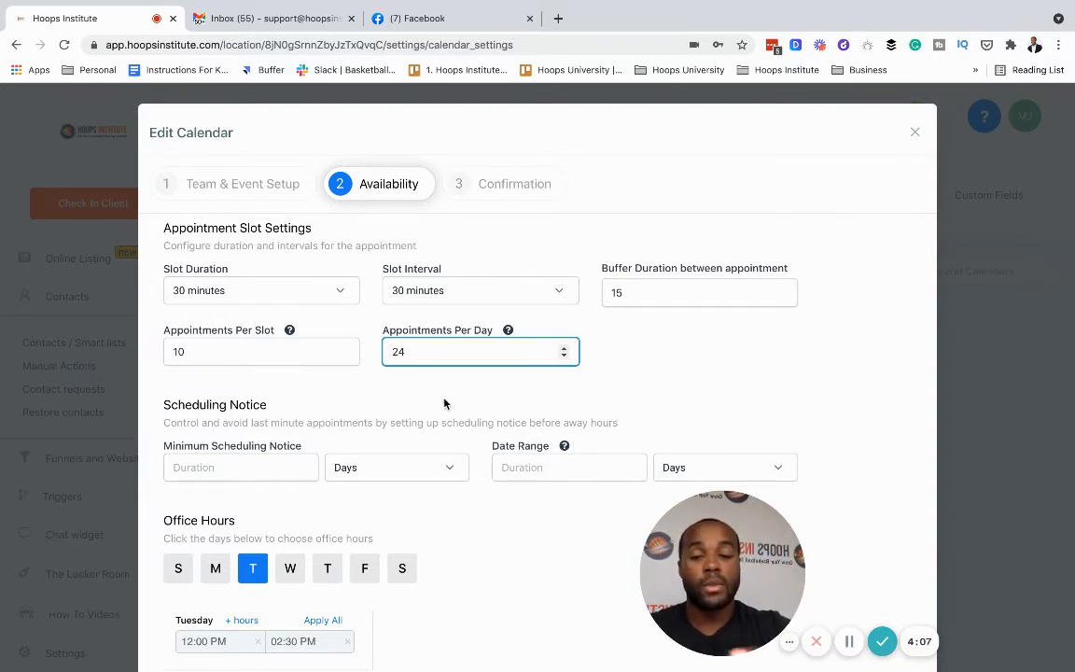
- Set the Minimum Scheduling Notice to 1 hour and check the Date Range setting
scroll(445, 403, "down", 1)
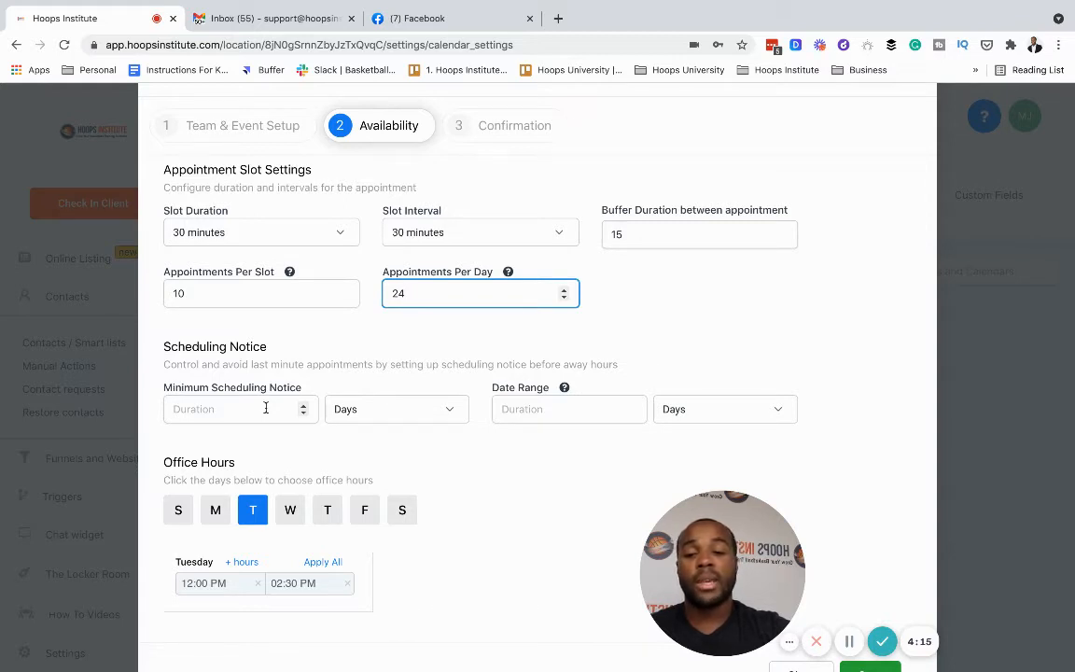
left_click(365, 425)
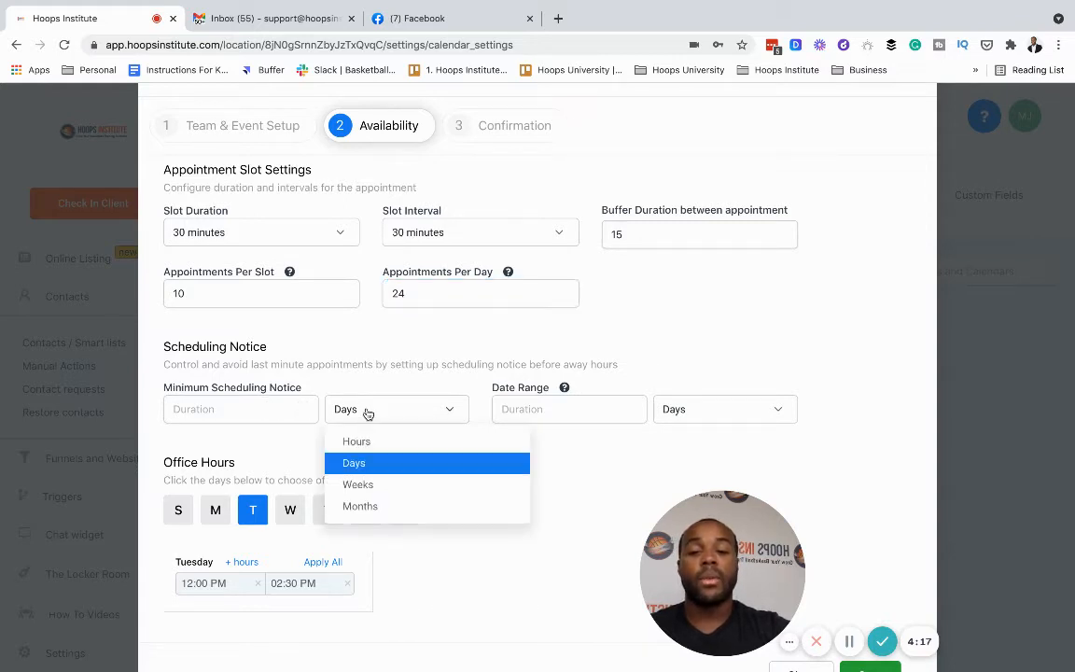
left_click(356, 442)
left_click(290, 413)
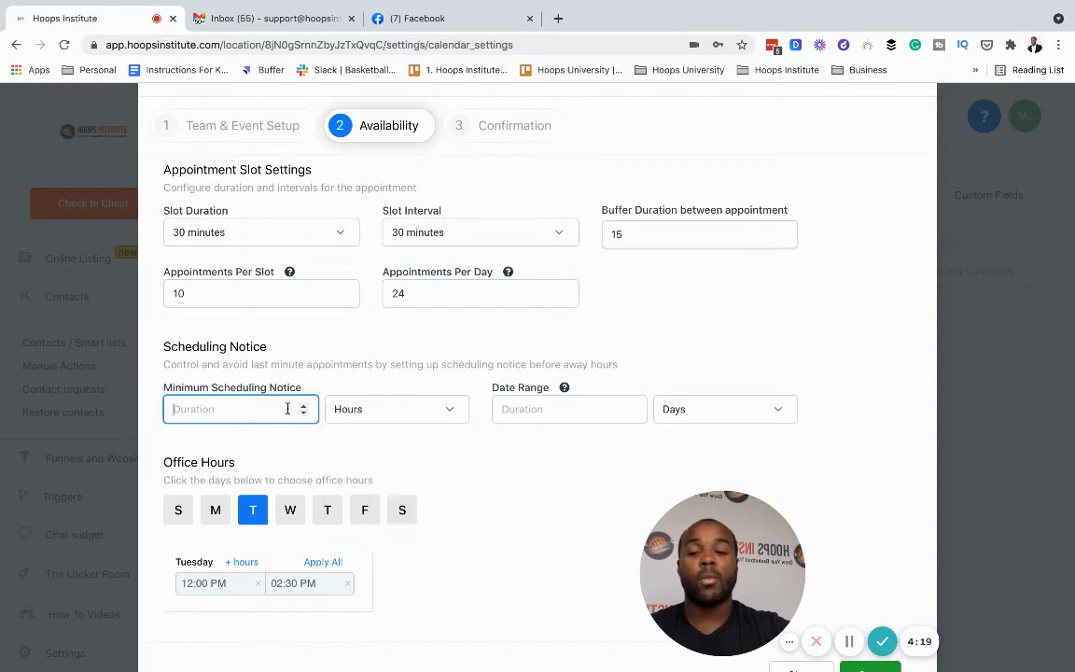
type("1")
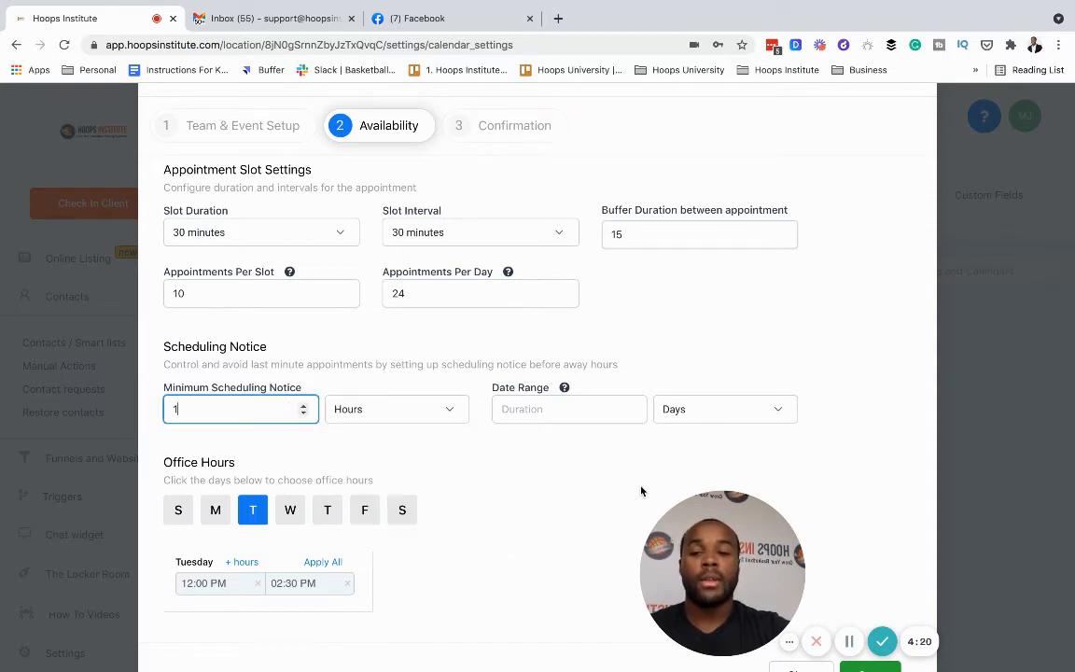
left_click(850, 641)
left_click(849, 641)
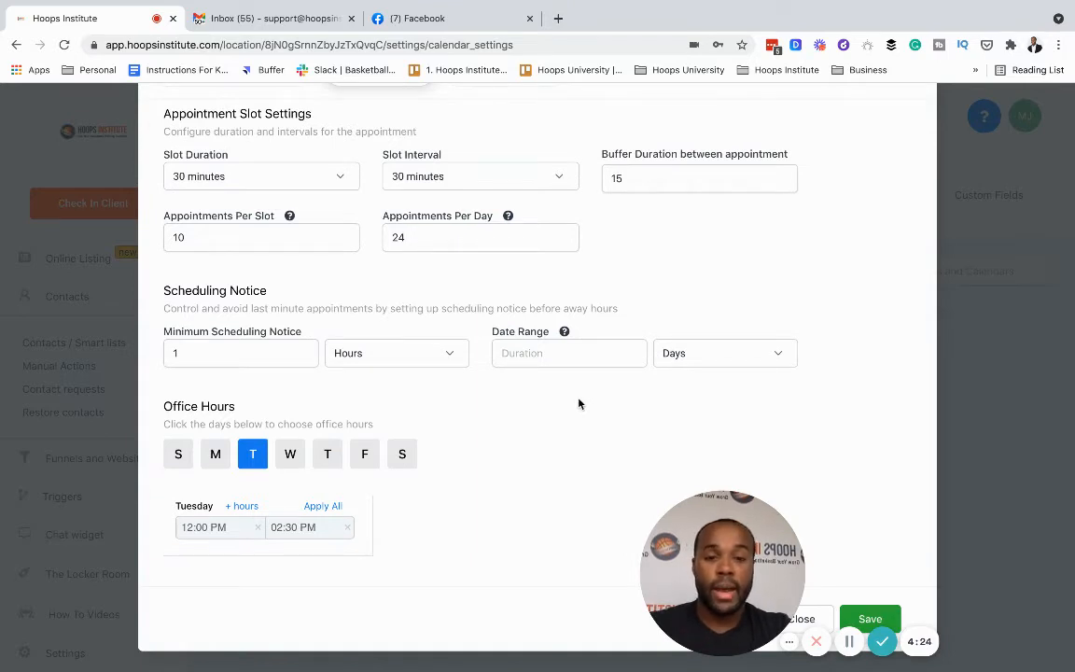
left_click(558, 353)
mouse_move(565, 334)
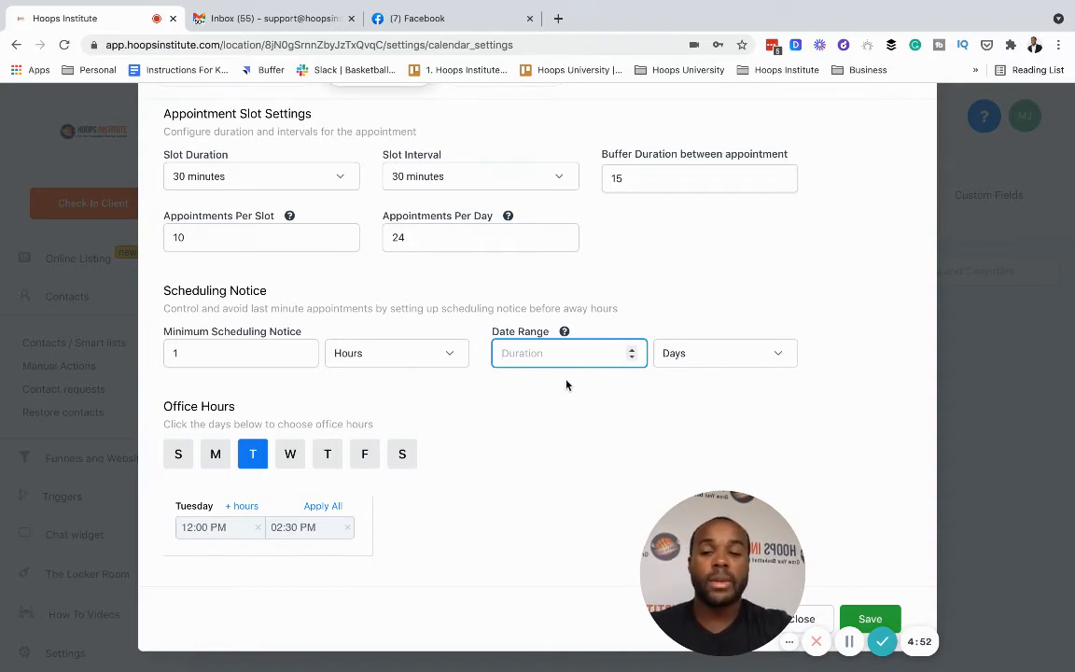
- Add Monday and Wednesday to the office hours, set Monday's start to 04:00 PM, and apply Monday's hours to all selected days
left_click(213, 455)
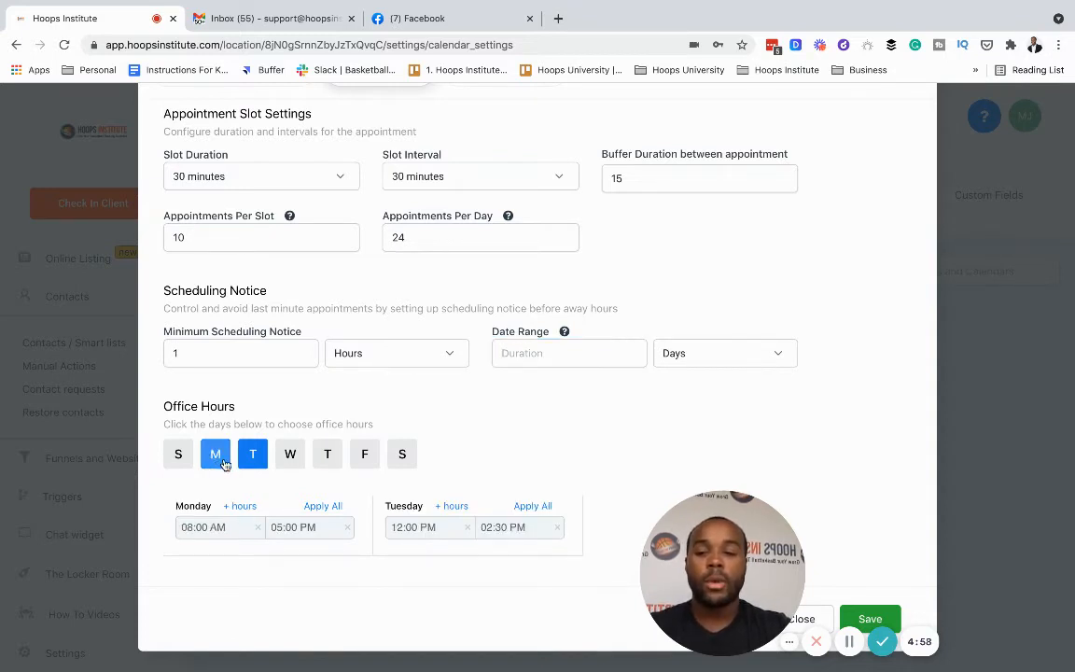
left_click(290, 458)
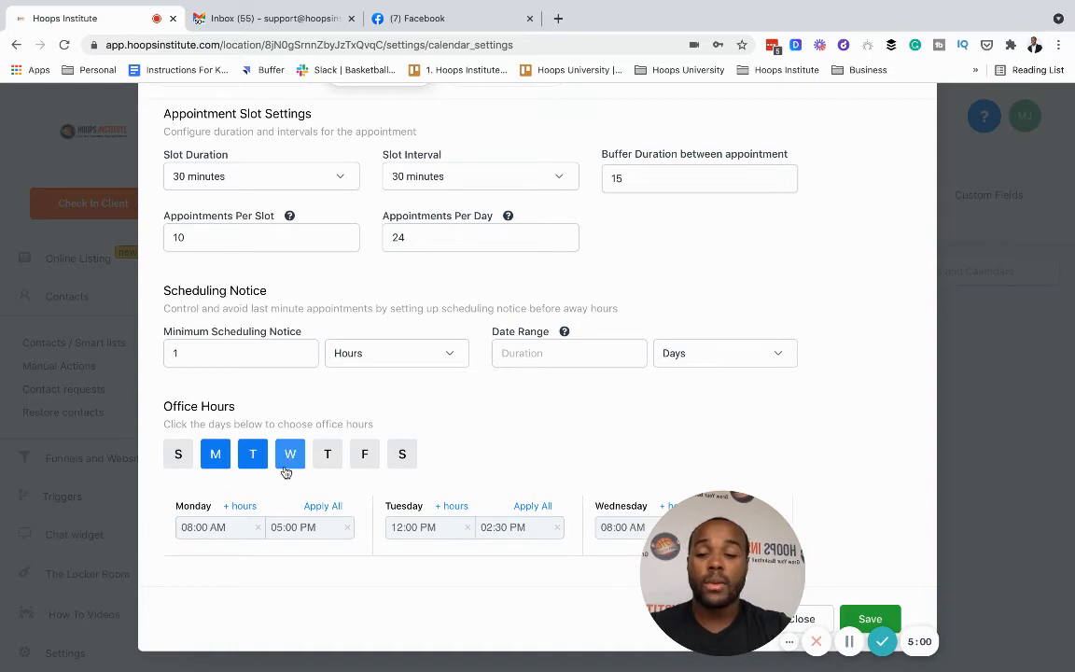
left_click(204, 529)
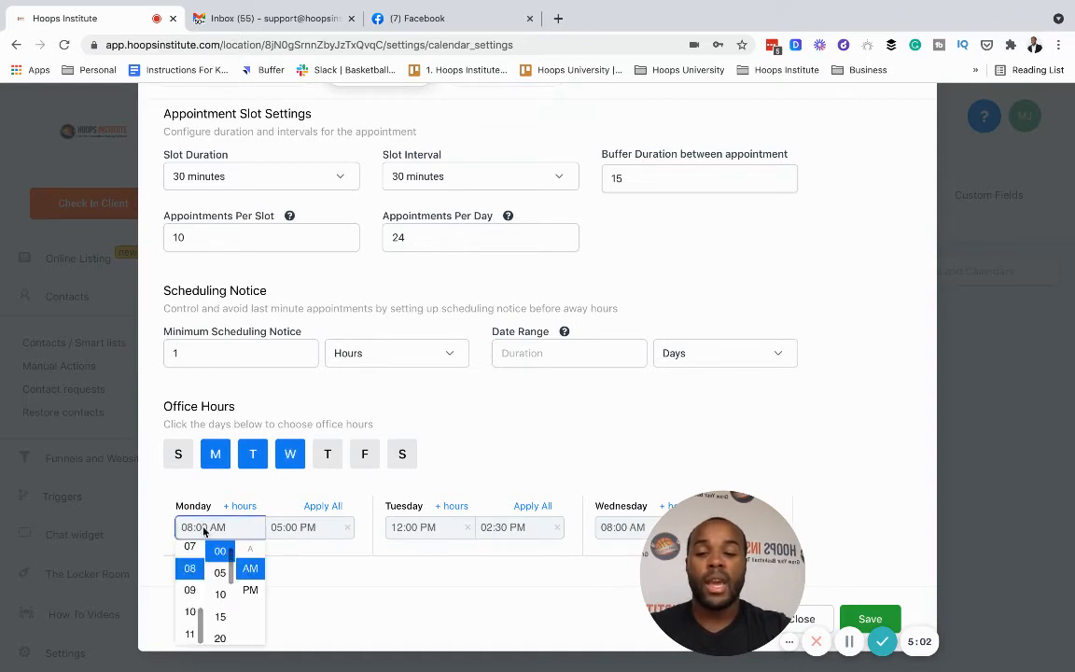
scroll(191, 588, "up", 3)
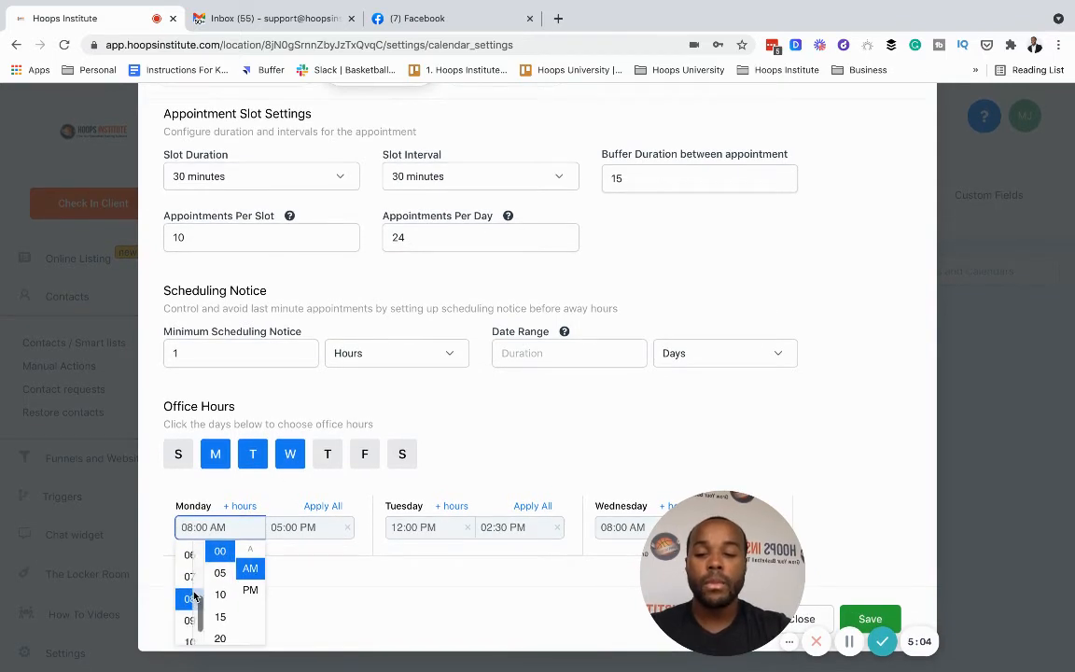
left_click(189, 564)
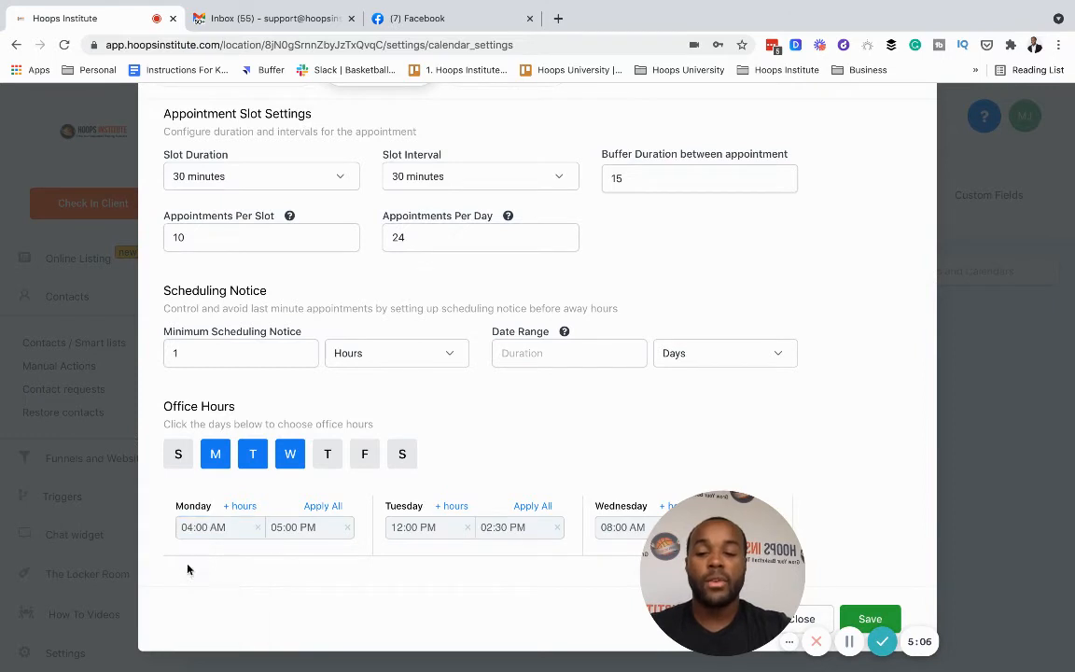
left_click(233, 529)
left_click(250, 590)
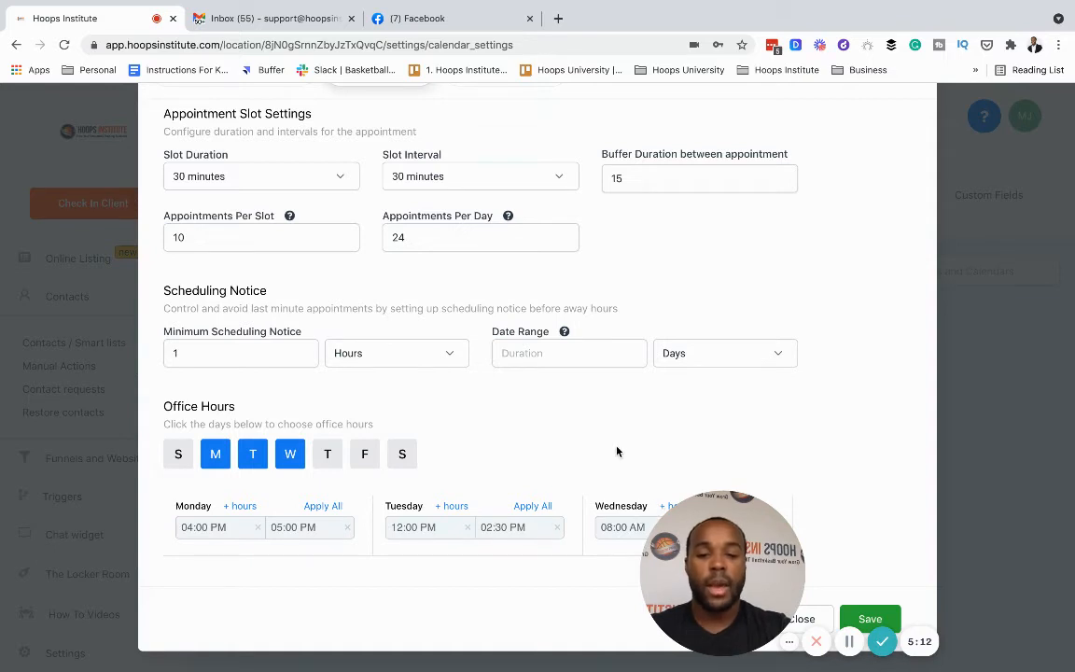
left_click(317, 508)
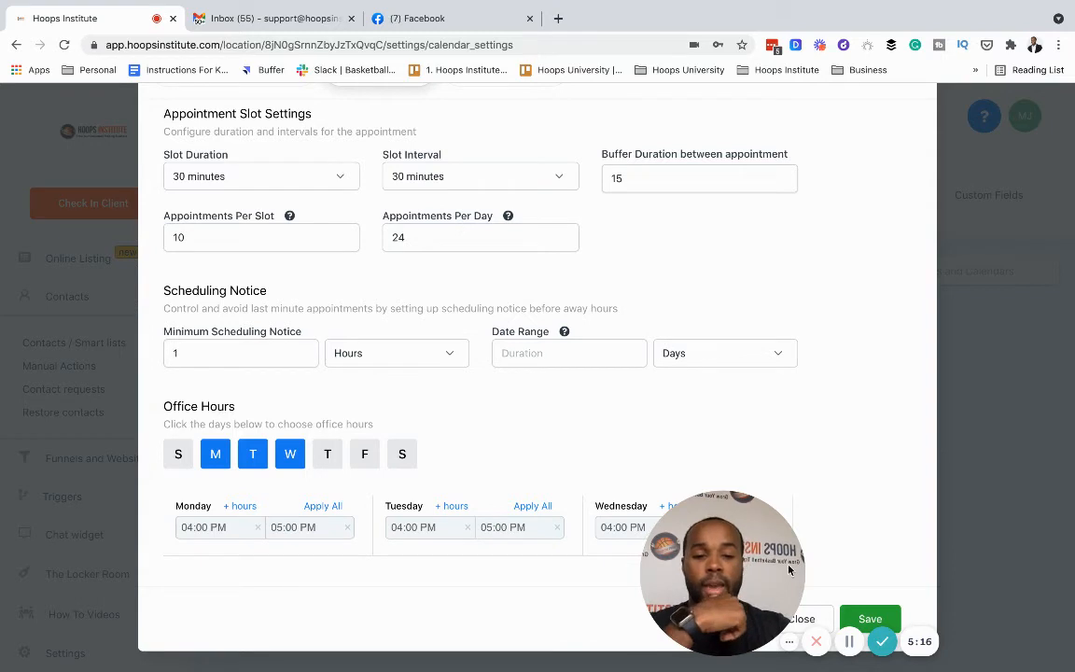
- Open the calendar's Confirmation settings and check which forms can be chosen under Custom Form, keeping the current selection
left_click_drag(727, 574, 597, 584)
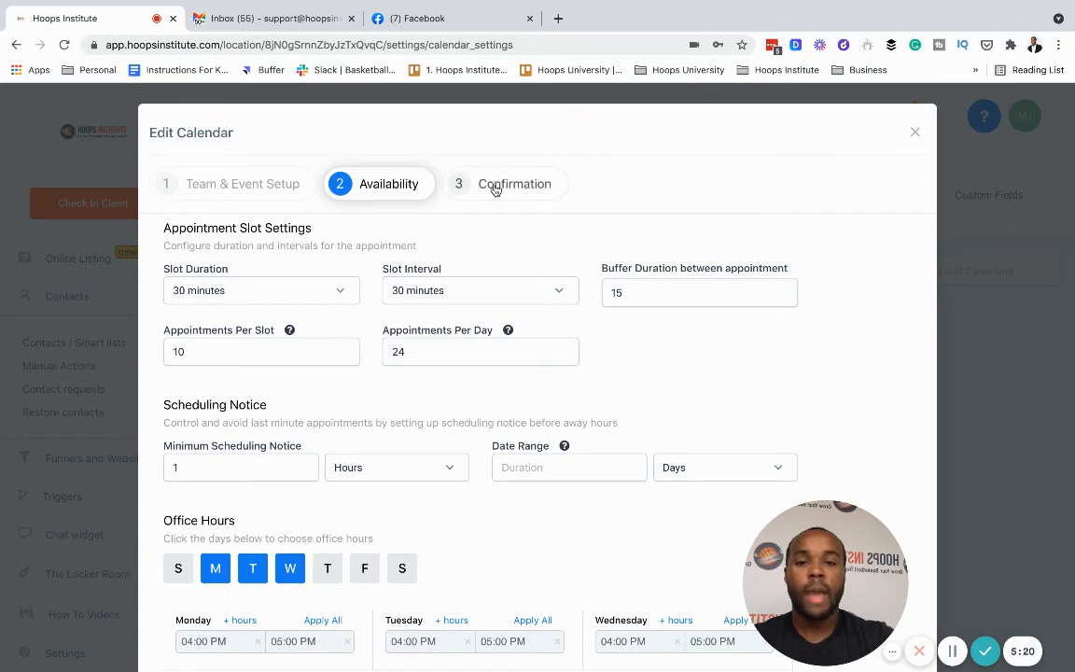
left_click(494, 186)
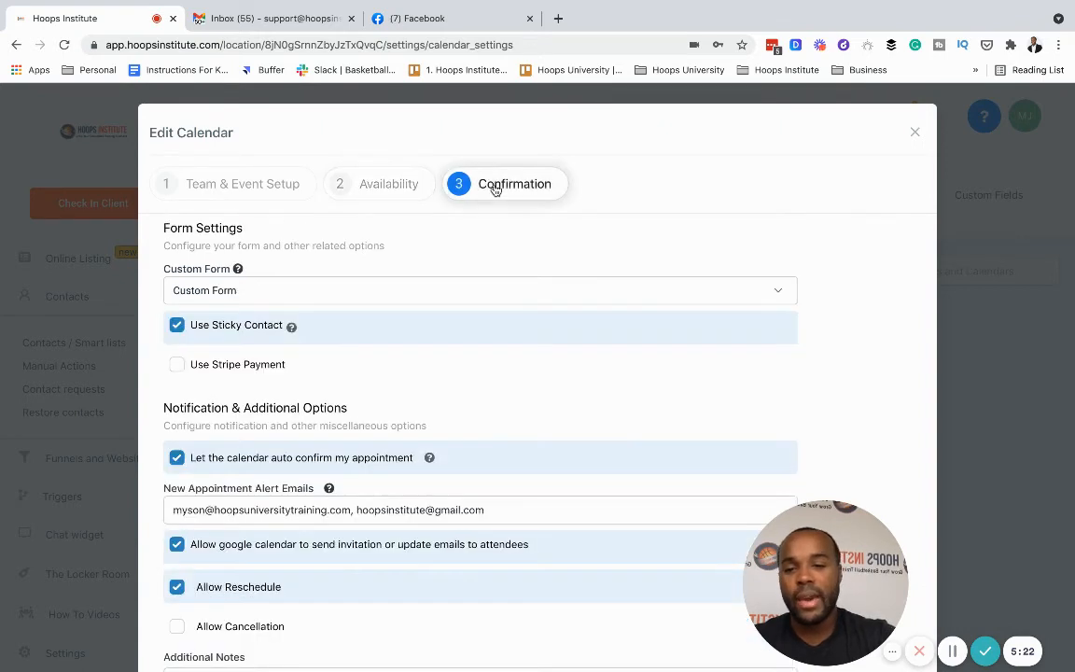
left_click(281, 289)
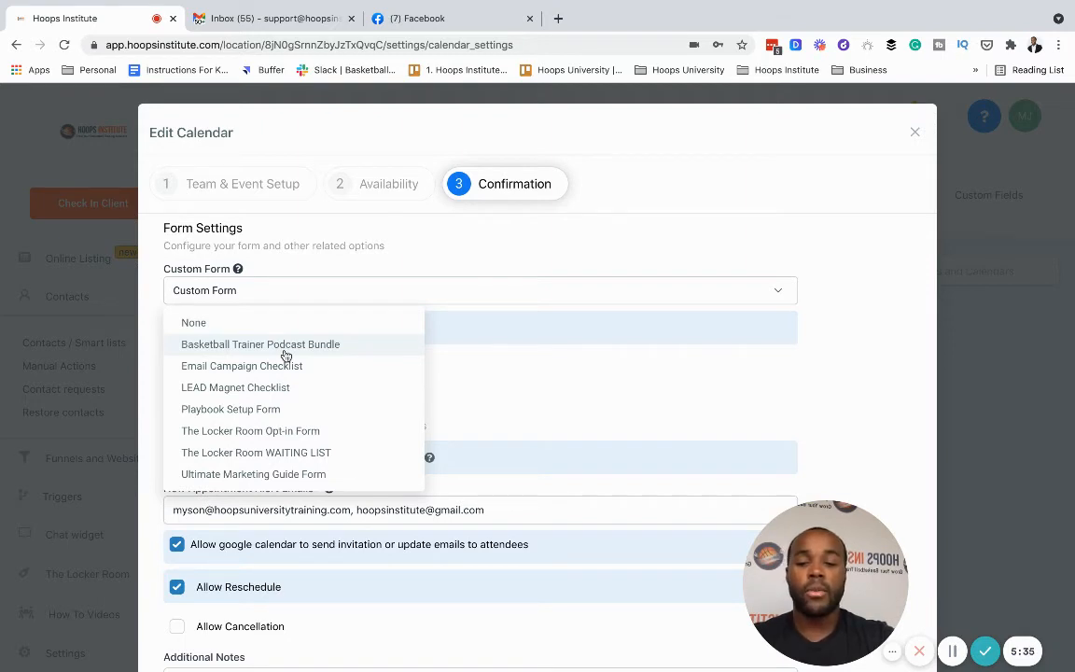
scroll(282, 408, "down", 2)
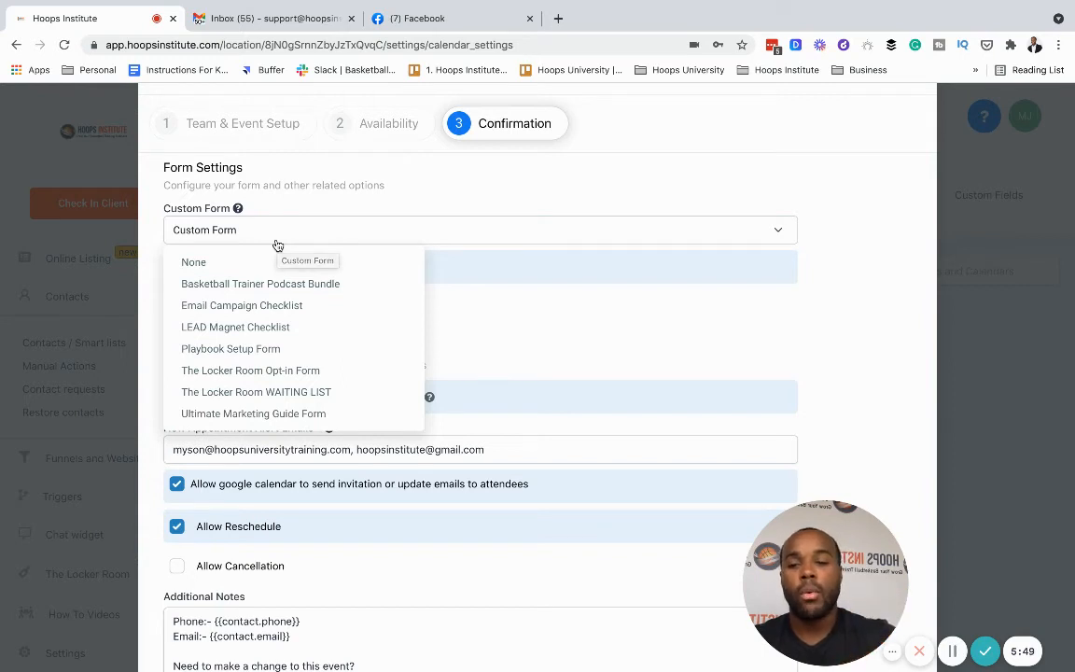
left_click(277, 245)
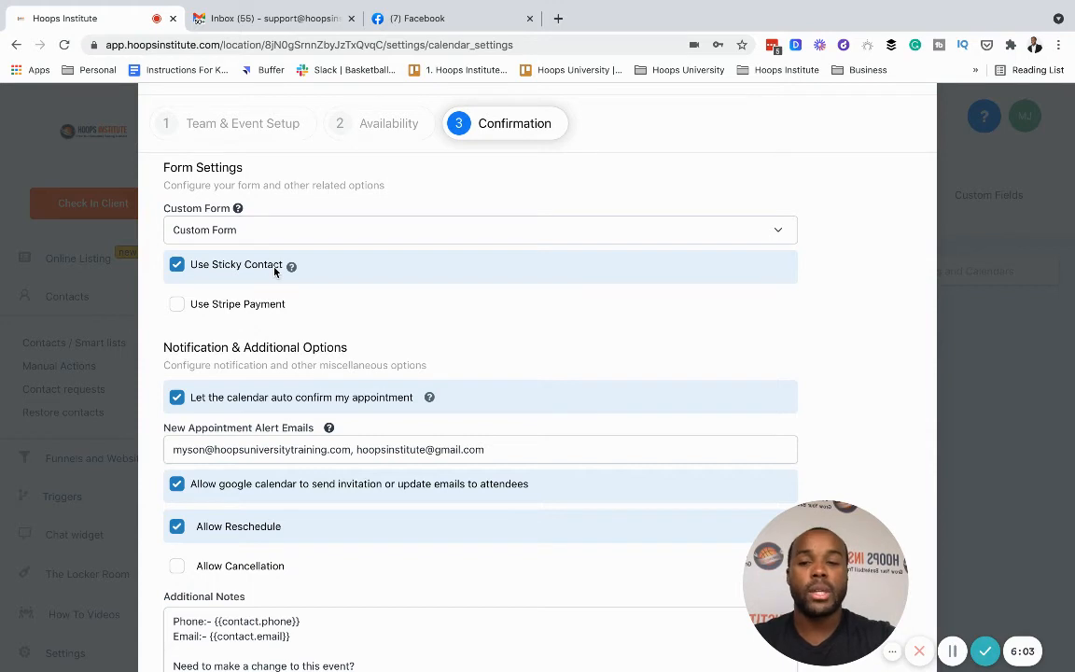
- Read the help for Use Sticky Contact, and switch Use Stripe Payment on and back off
mouse_move(289, 272)
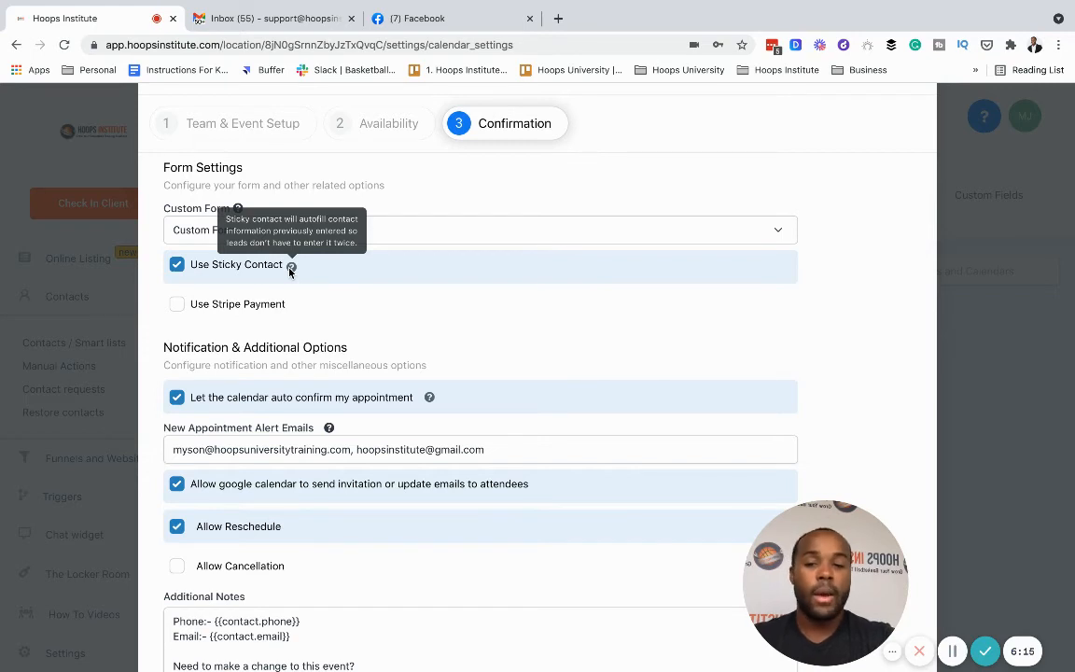
left_click(178, 306)
left_click(178, 305)
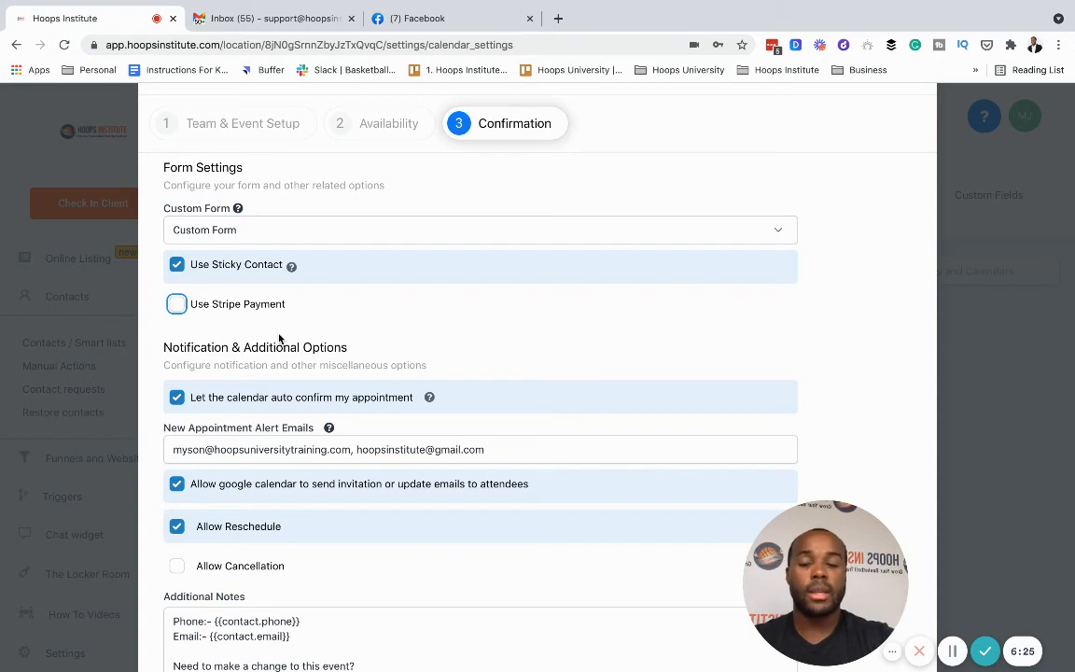
- Review the Notification & Additional Options, from auto-confirmation, alert emails and rescheduling to the Additional Notes, Facebook Pixel ID and Custom Code
scroll(279, 339, "down", 1)
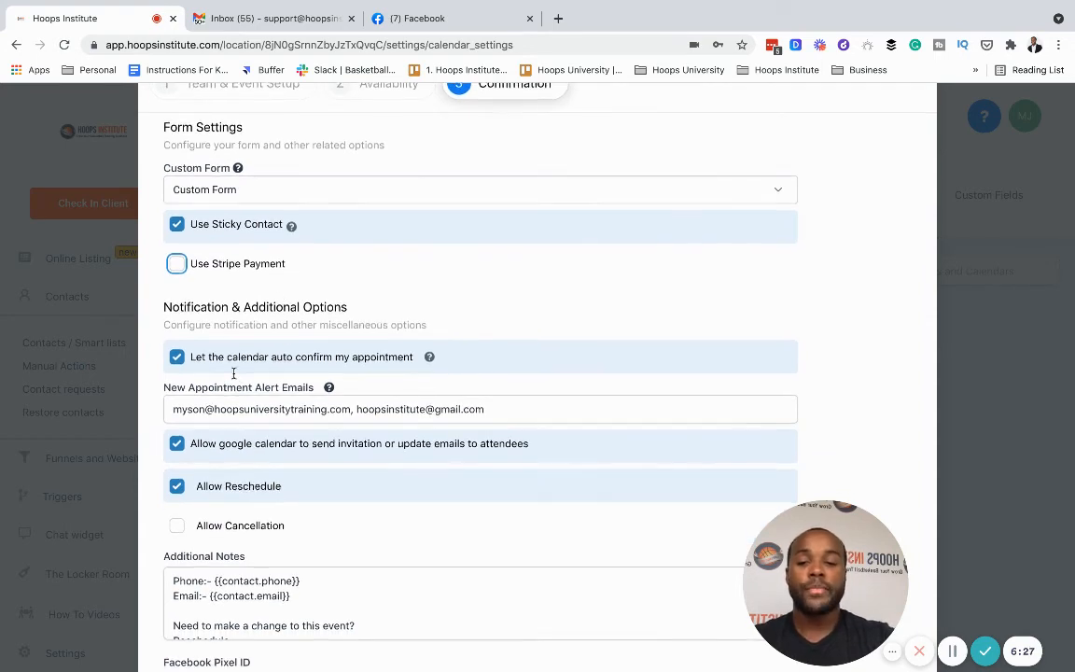
scroll(210, 353, "down", 1)
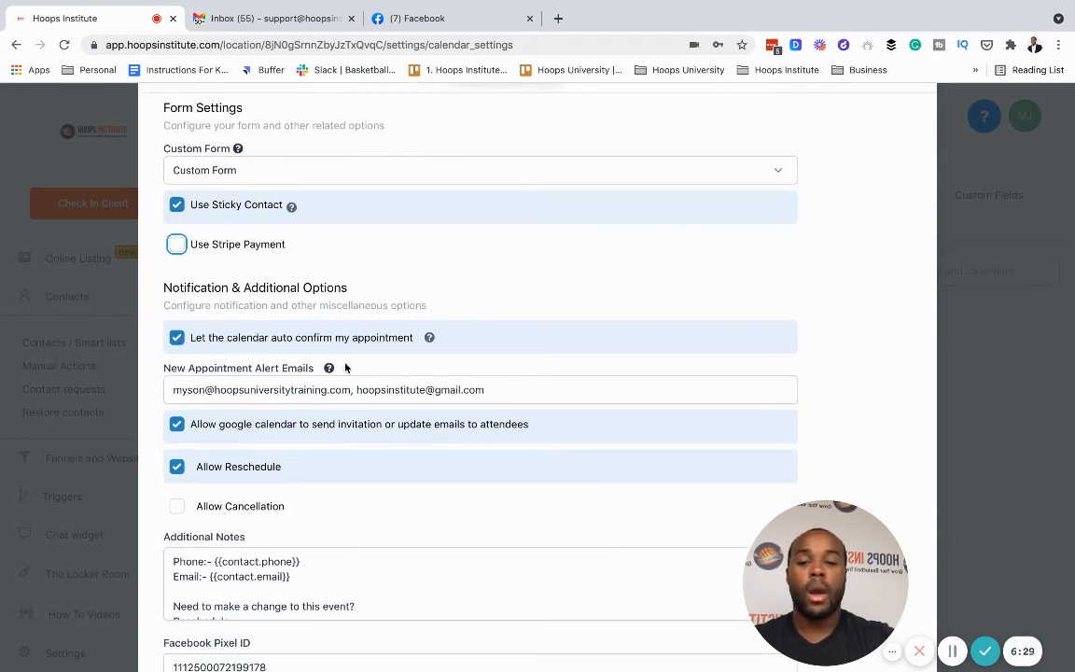
mouse_move(429, 340)
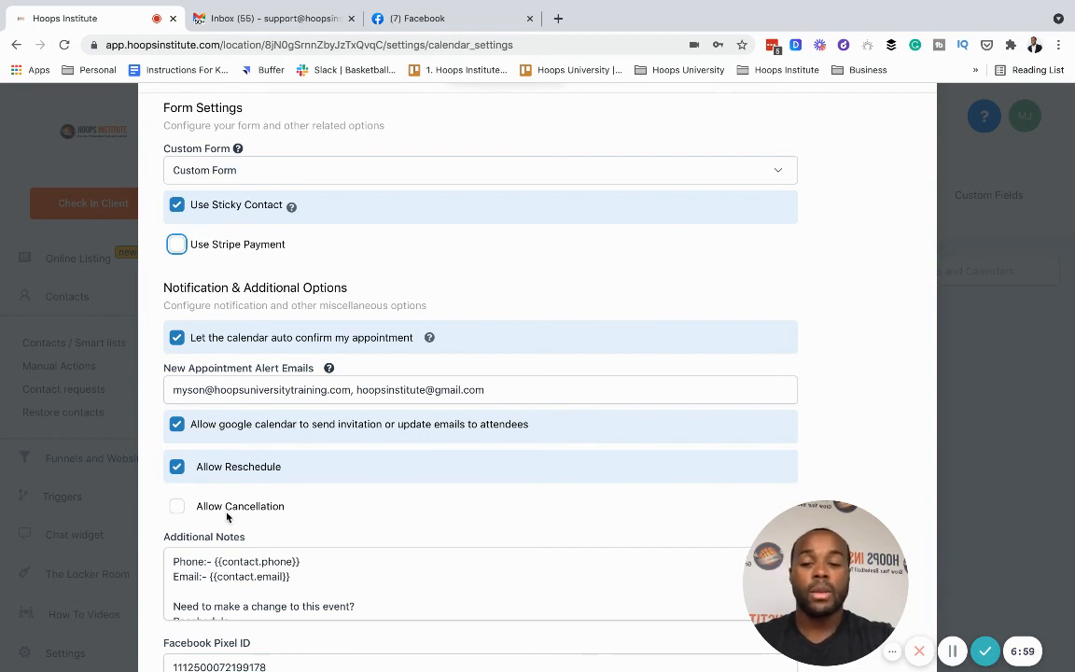
scroll(207, 502, "down", 2)
scroll(226, 507, "down", 1)
scroll(265, 504, "down", 3)
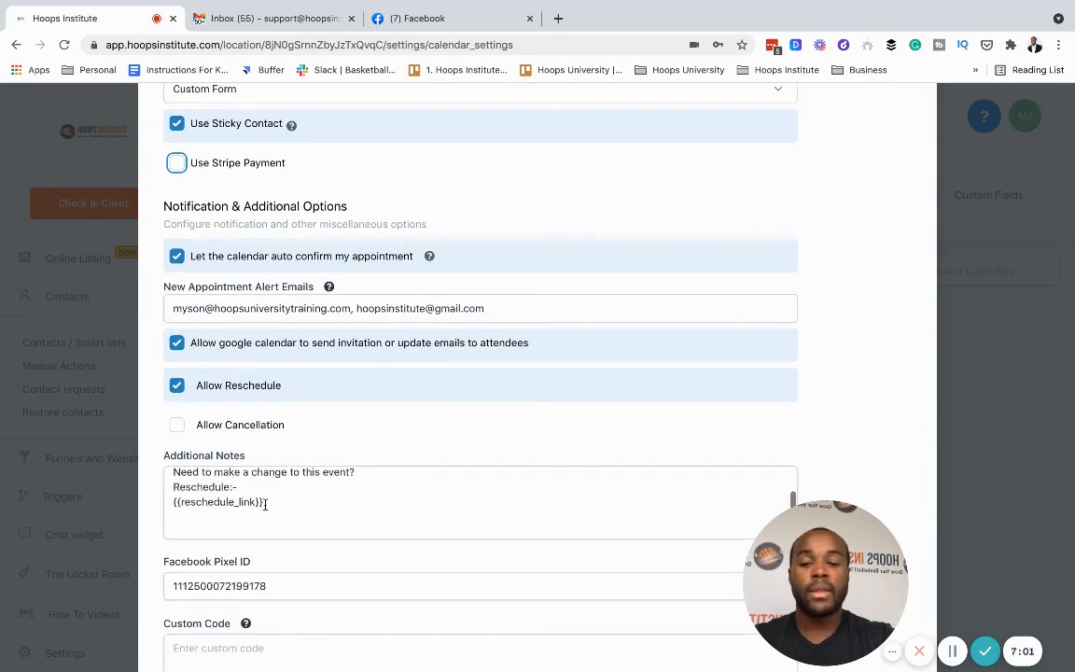
scroll(265, 504, "up", 3)
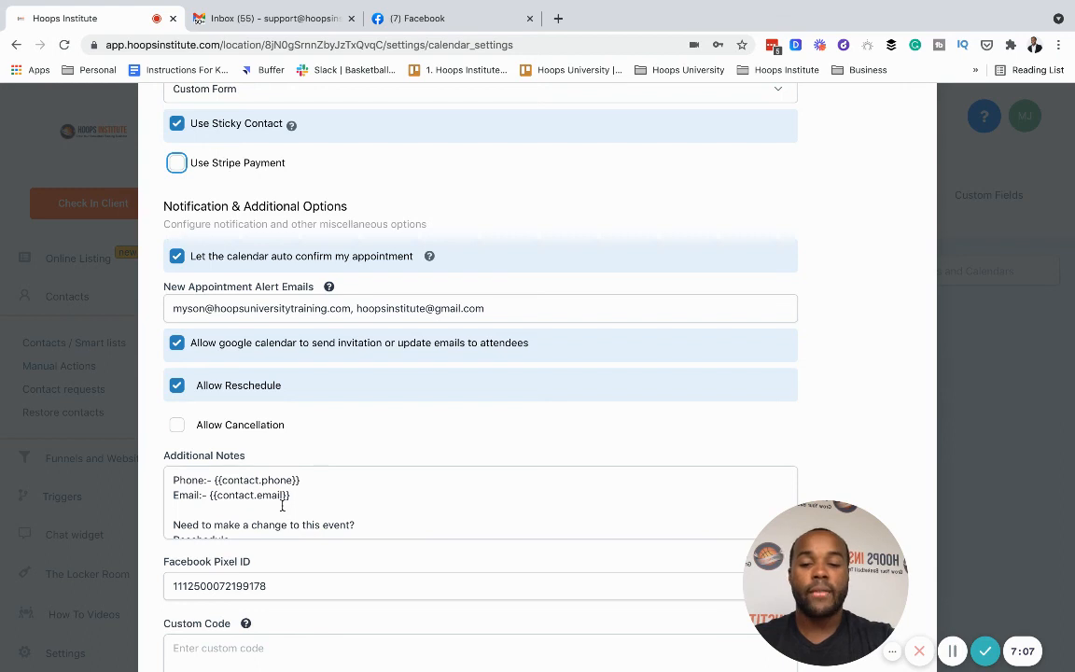
scroll(282, 505, "down", 5)
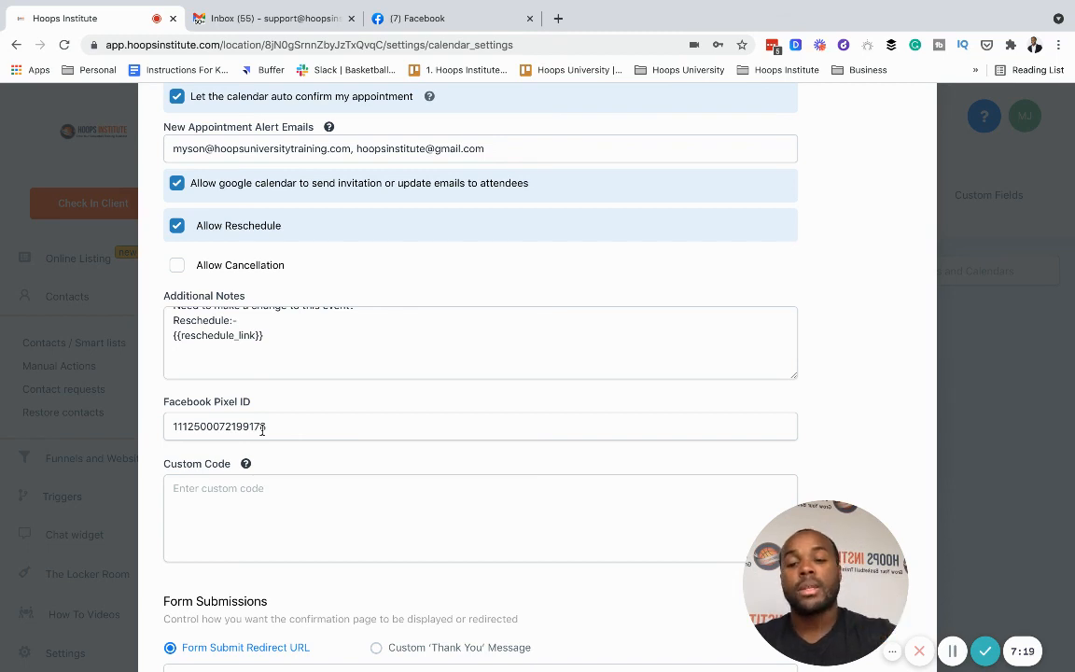
scroll(266, 525, "down", 3)
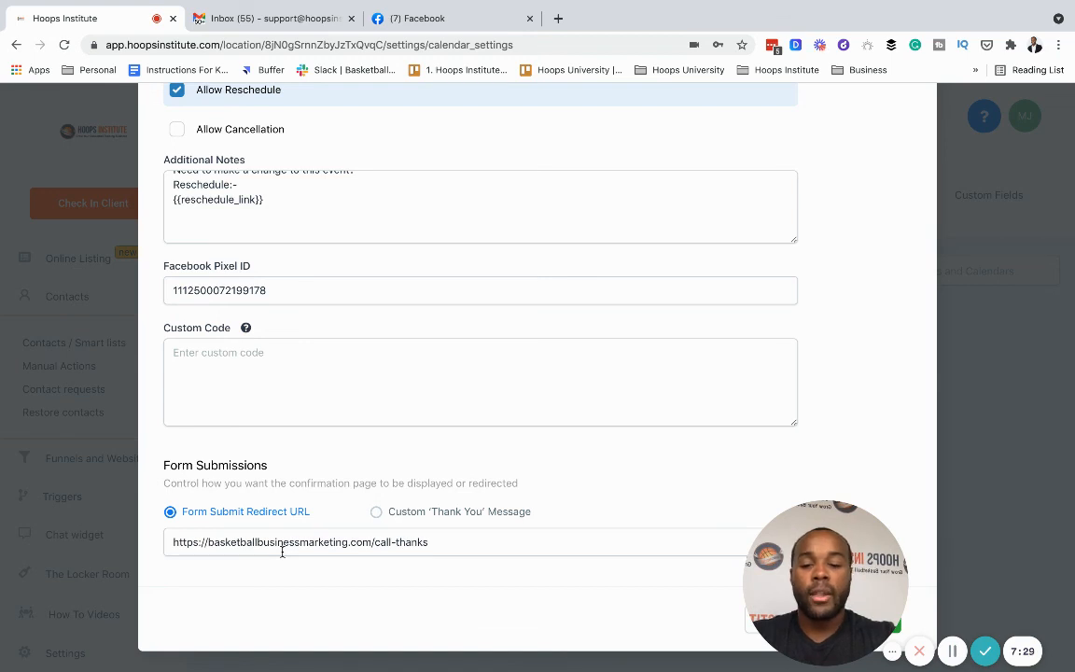
- View the Custom 'Thank You' Message under Form Submissions and switch back to Form Submit Redirect URL
left_click(375, 516)
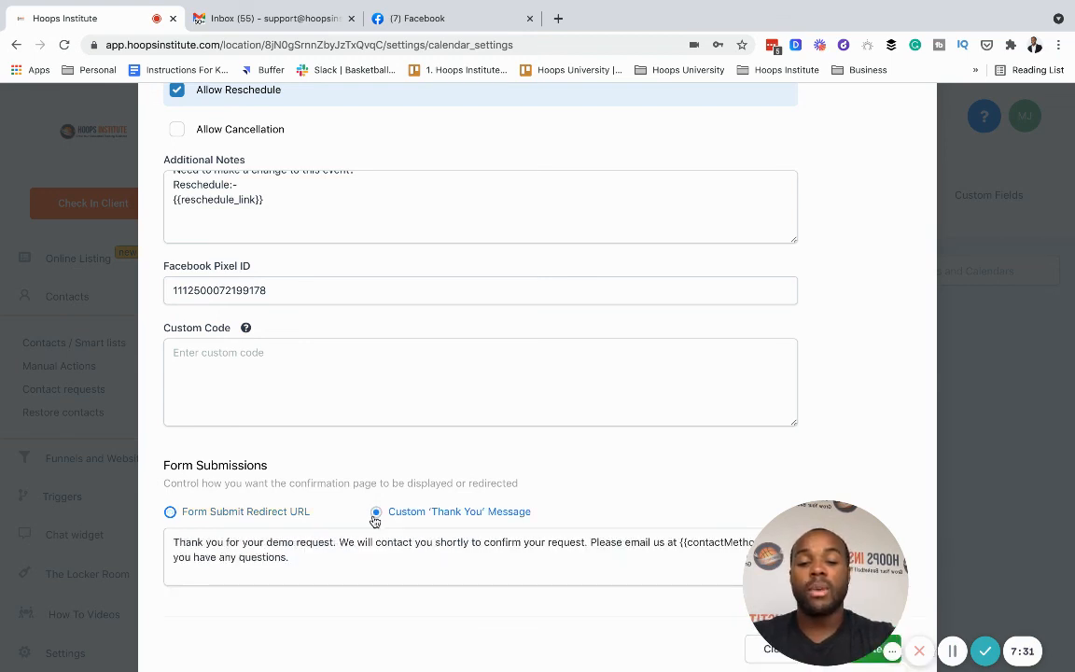
left_click(171, 515)
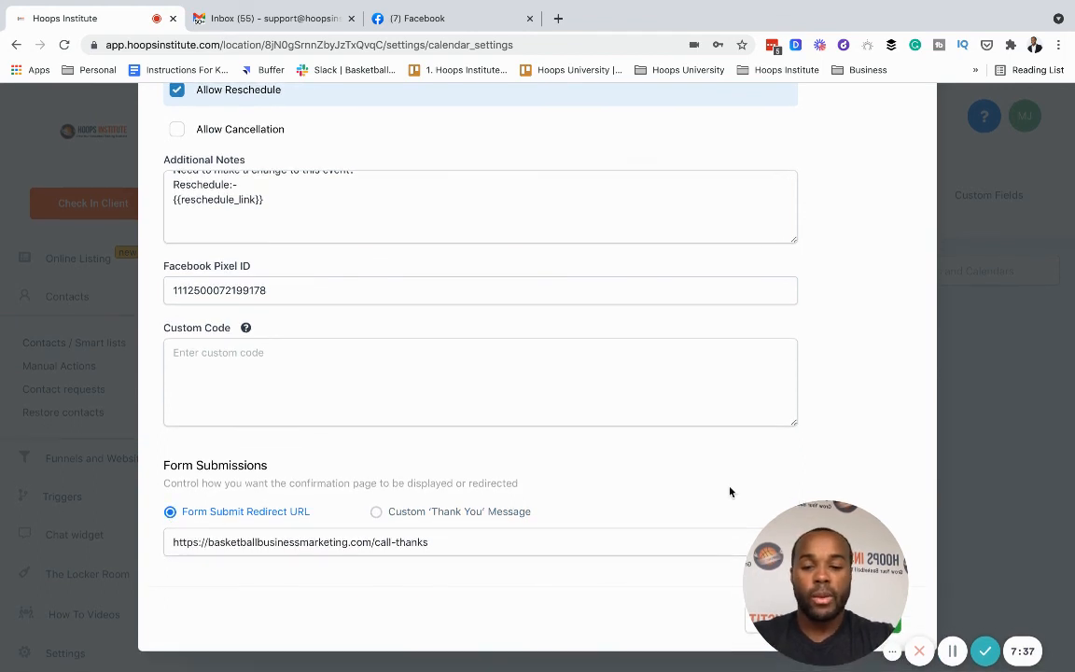
mouse_move(834, 530)
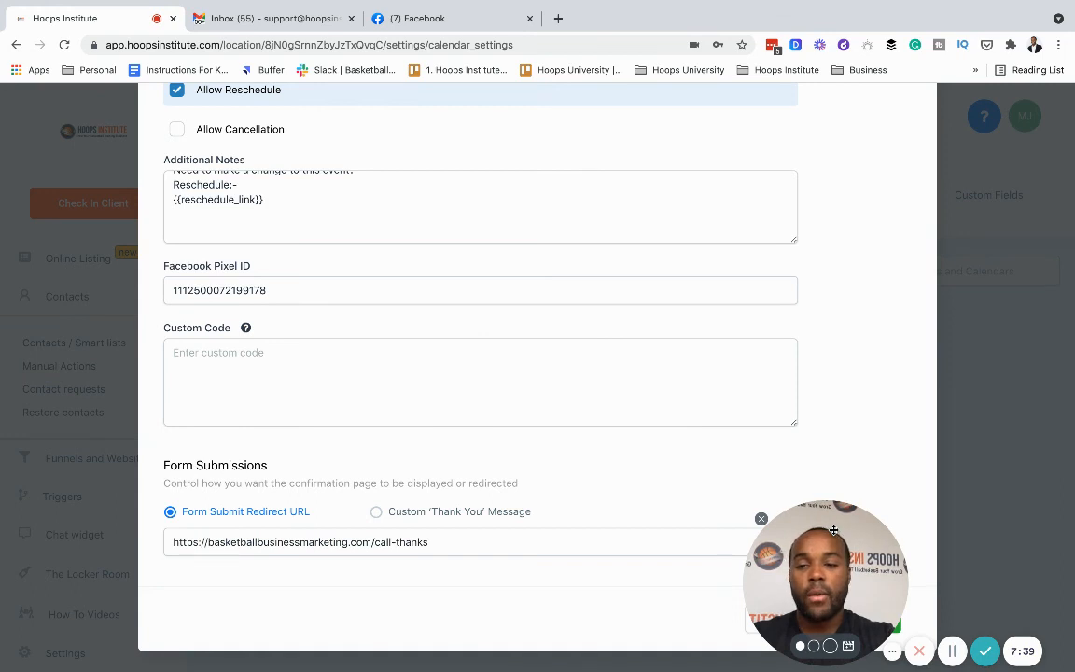